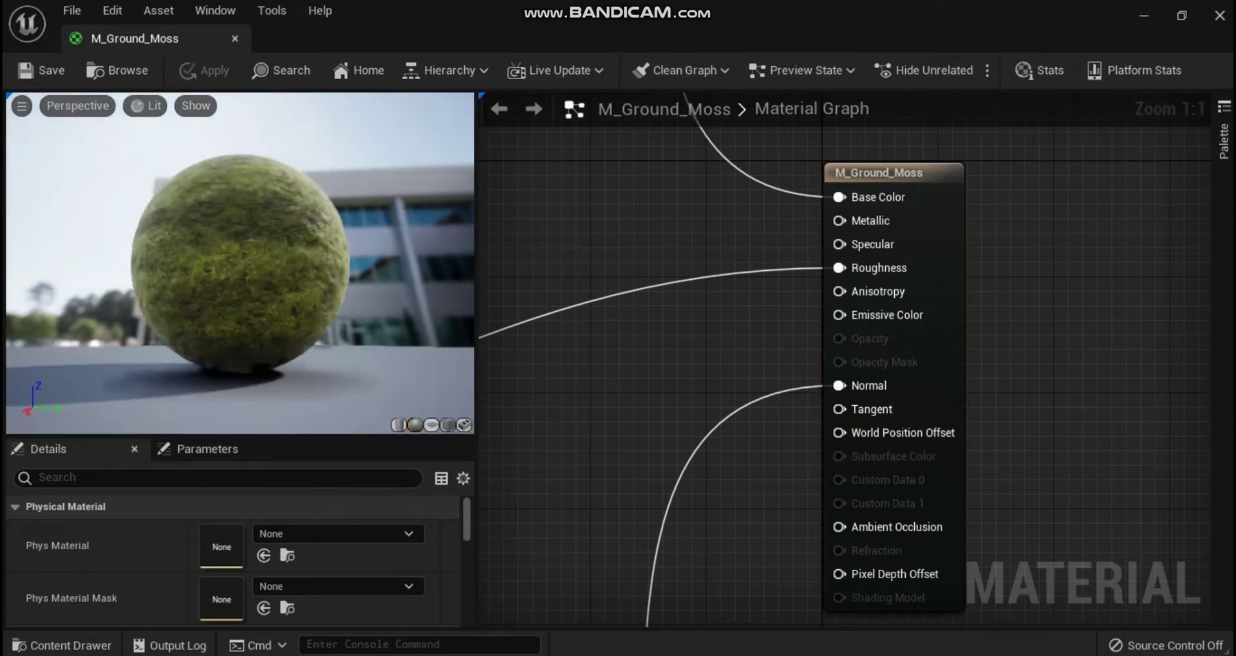
- Look over the M_Ground_Moss material graph's node groups and its material properties, including the Advanced settings
scroll(649, 369, down, 6)
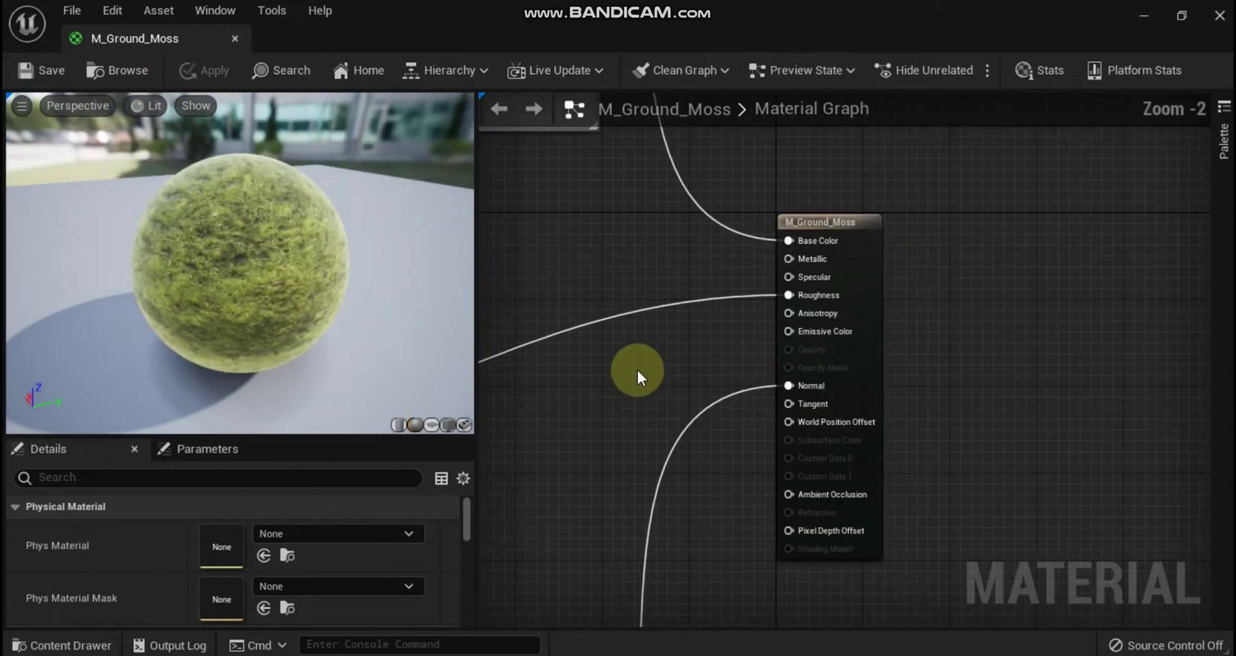
right_drag(607, 389, 1152, 377)
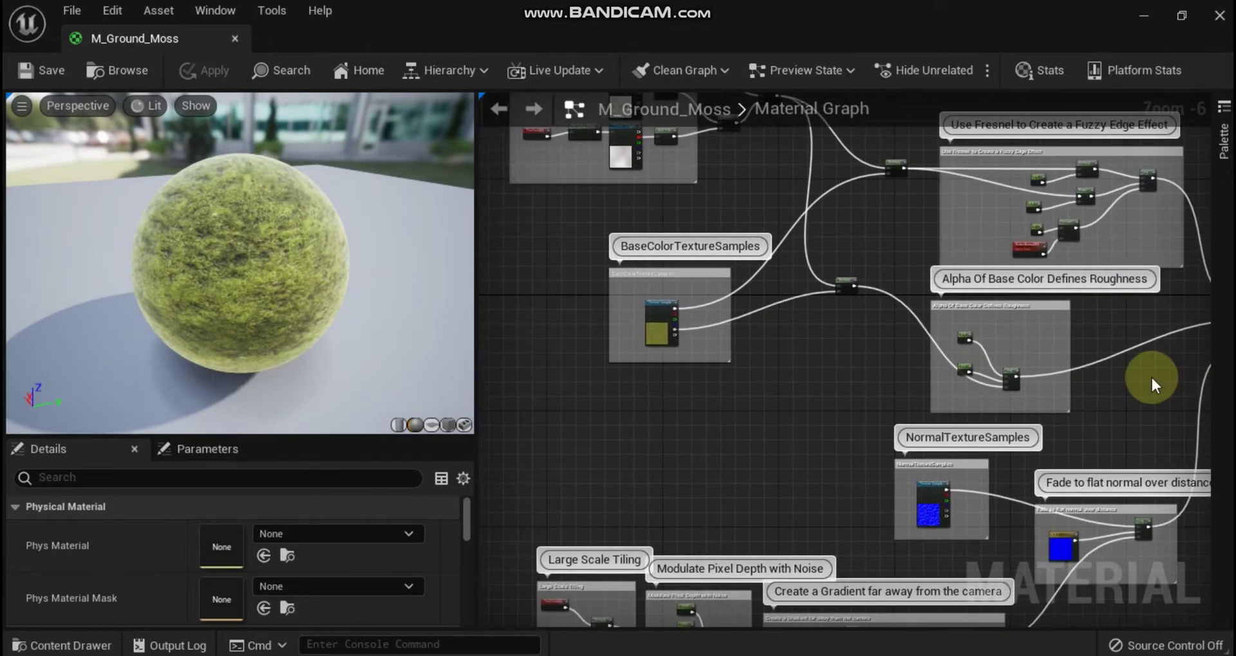
scroll(1150, 376, down, 1)
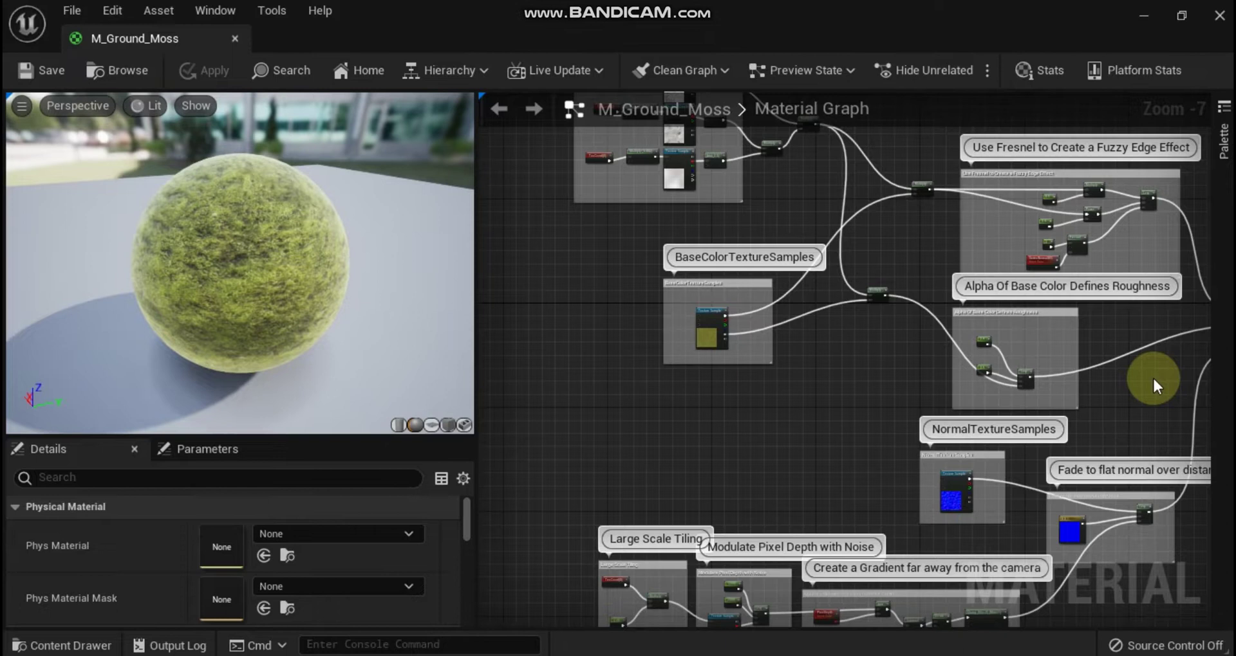
scroll(347, 557, down, 6)
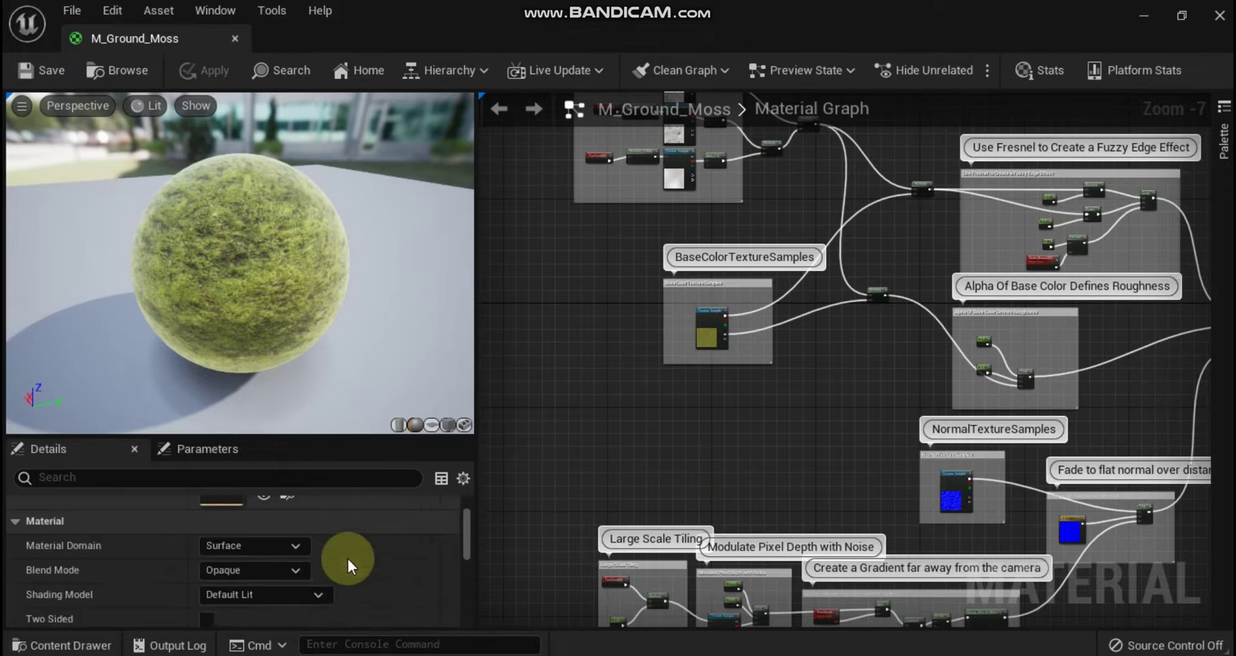
scroll(346, 557, down, 10)
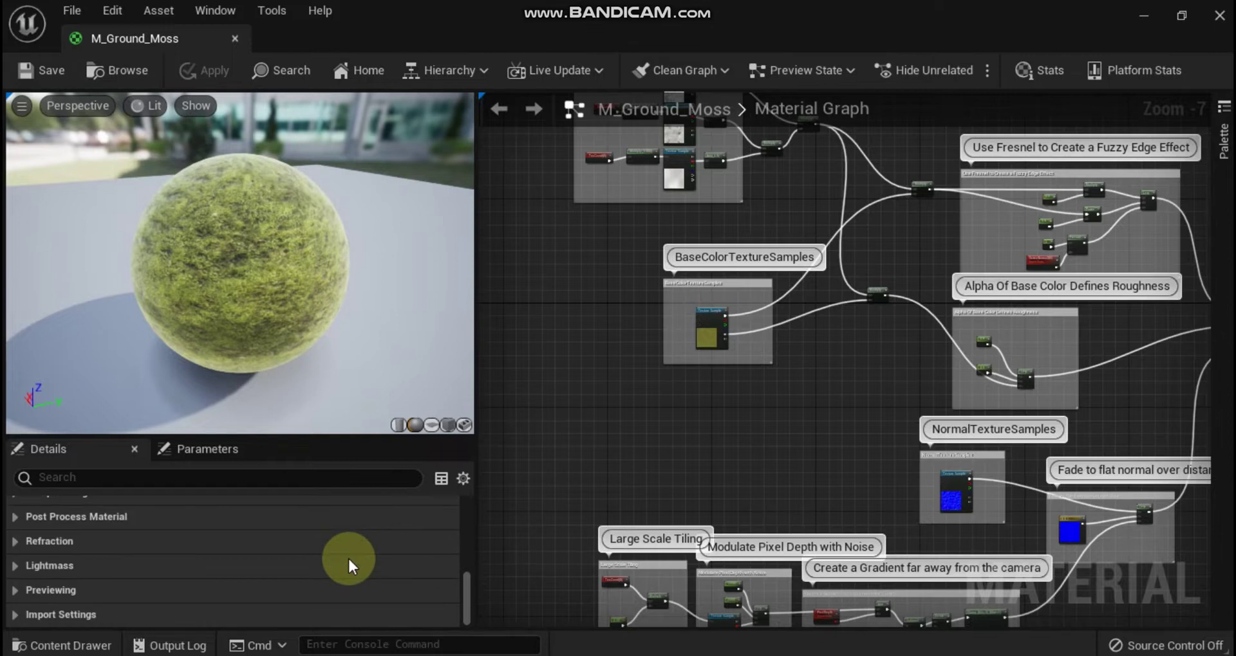
scroll(347, 557, up, 8)
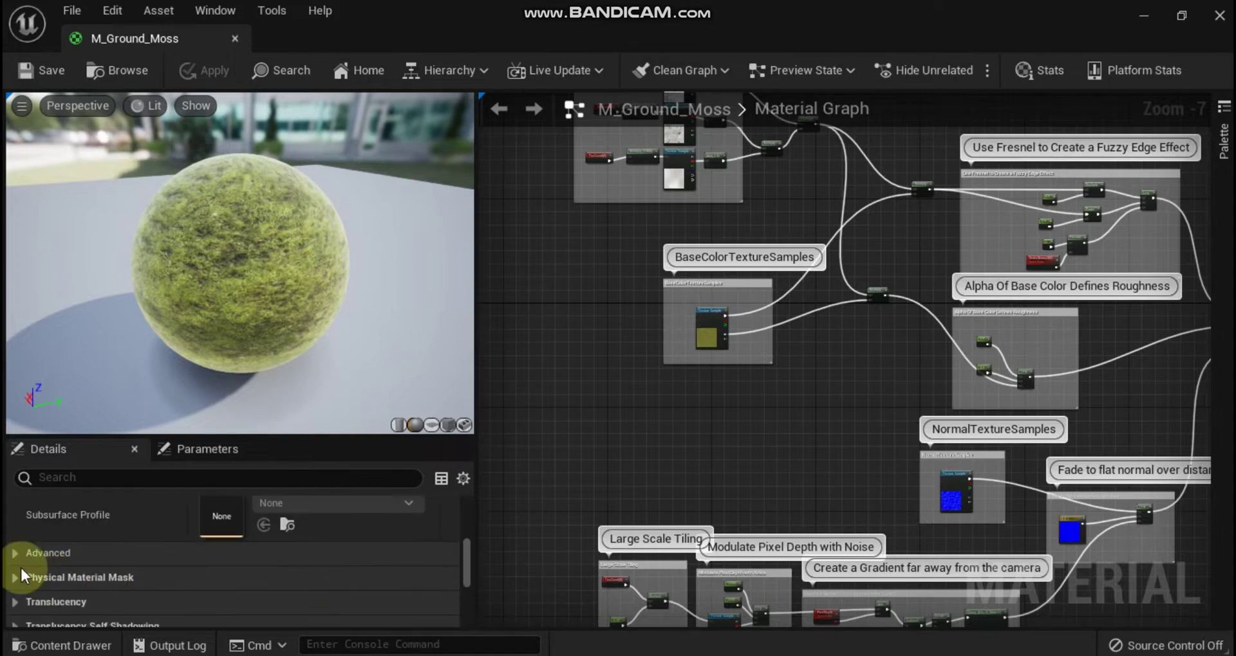
click(14, 553)
scroll(161, 572, down, 3)
scroll(162, 570, down, 3)
drag(213, 430, 254, 353)
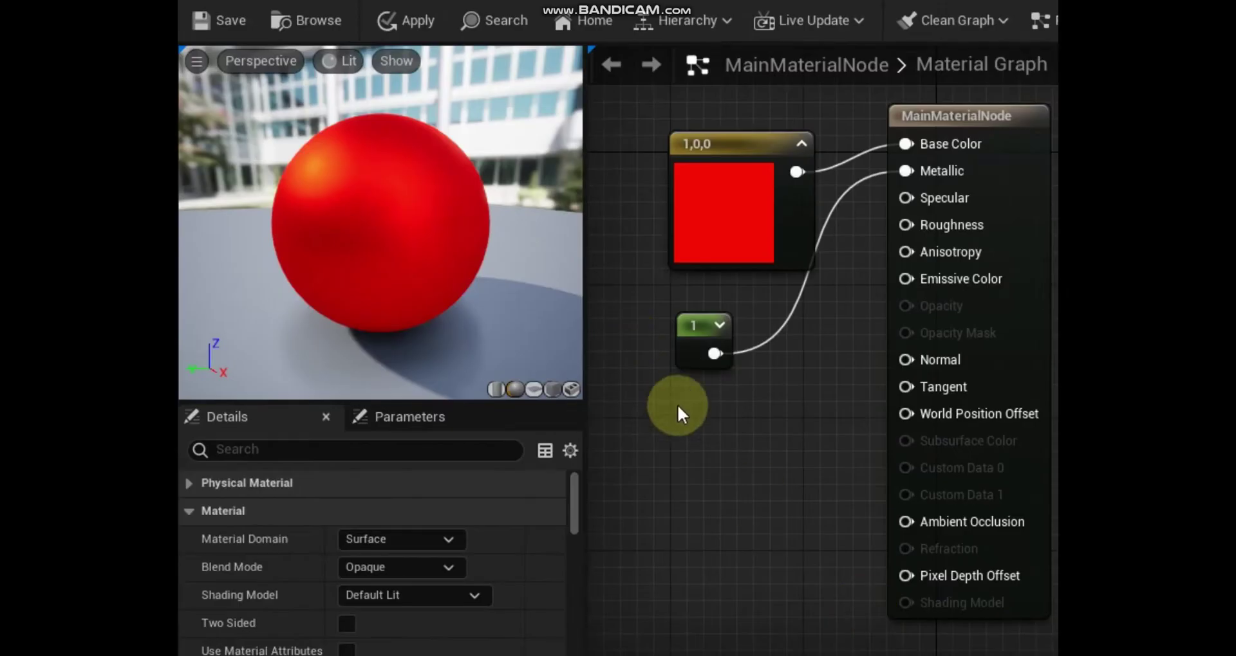
- Add a constant node below the metallic constant, connect it to Roughness, and set its value to 0.5
click(677, 405)
drag(716, 446, 905, 224)
click(392, 511)
text(0.5)
key(Return)
click(674, 490)
drag(697, 422, 689, 403)
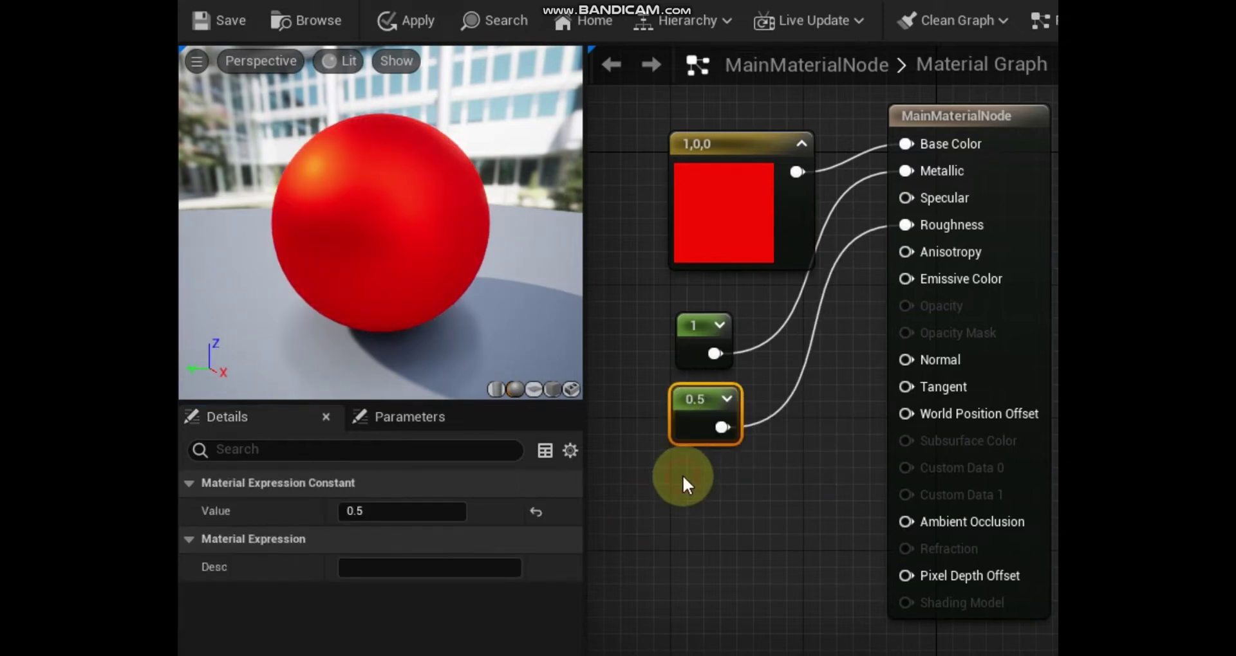
- Add another constant node below the roughness constant, connect it to Emissive Color, and set its value to 0.5
click(682, 475)
drag(710, 511, 906, 278)
drag(692, 481, 691, 467)
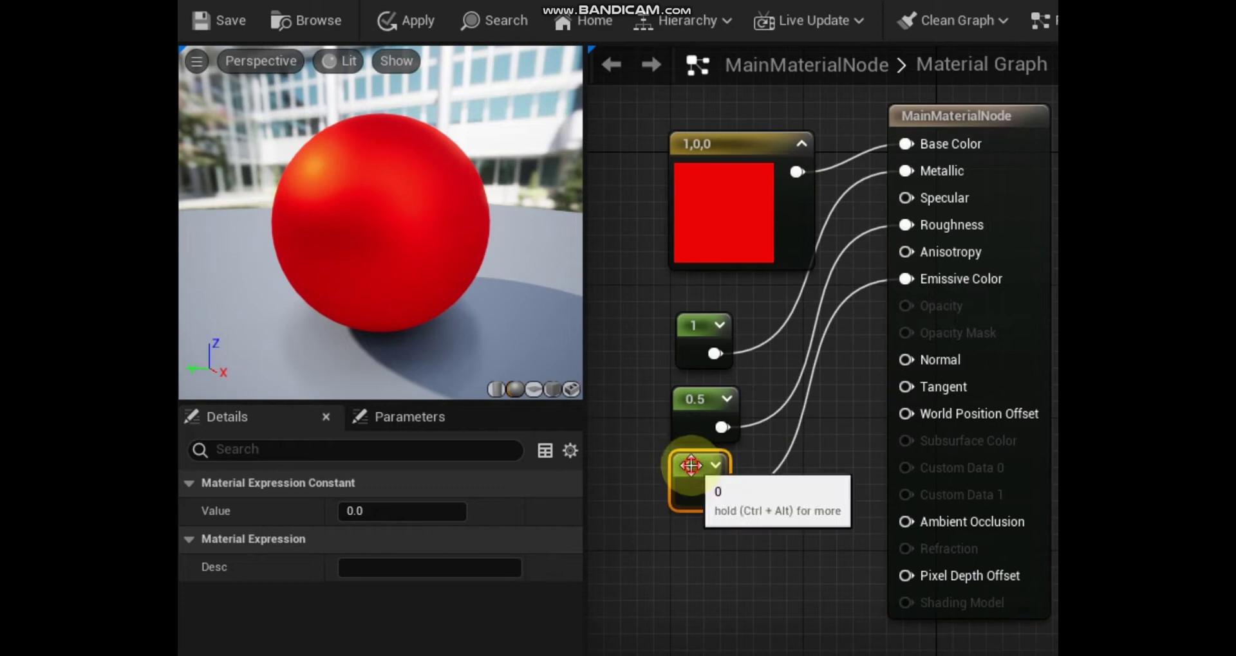
click(391, 511)
text(0.5)
key(Return)
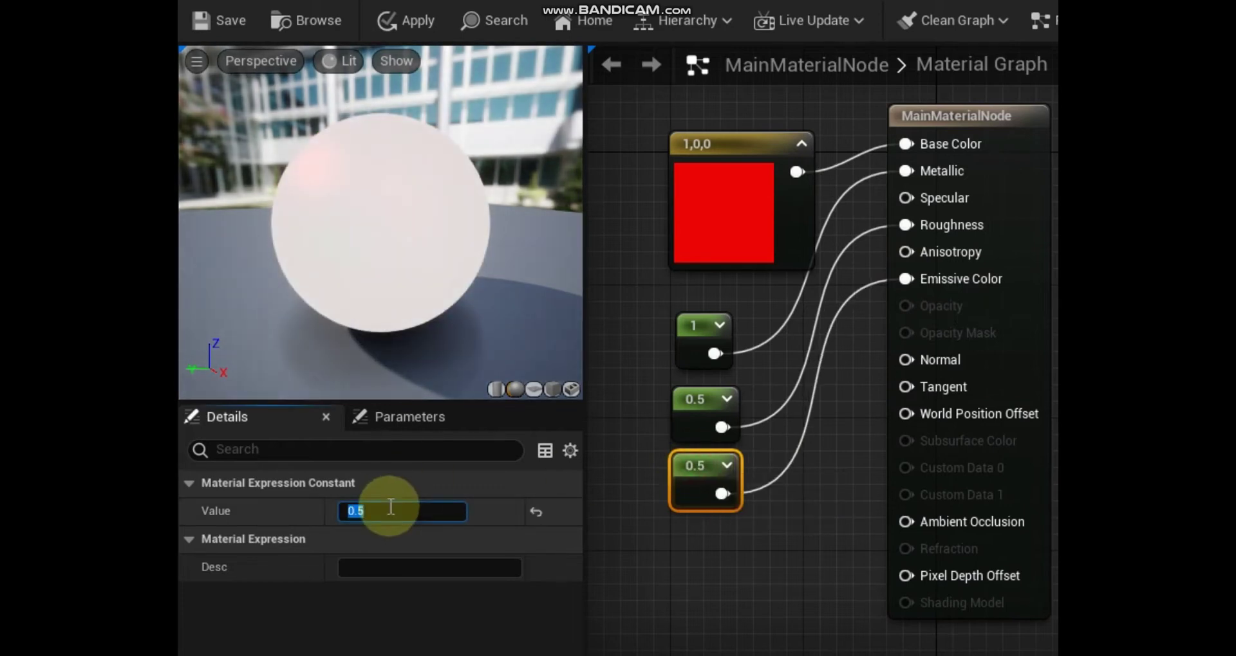
- Set the emissive constant's value to 200, and apply and save the material
text(200)
key(Return)
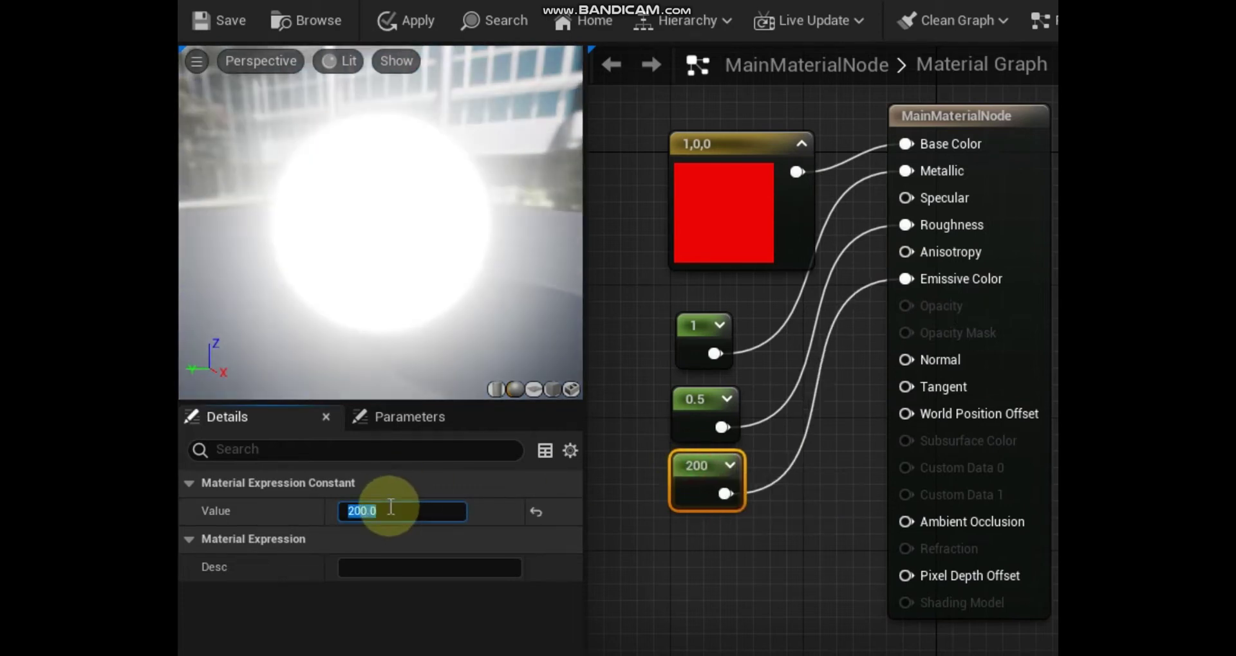
click(399, 21)
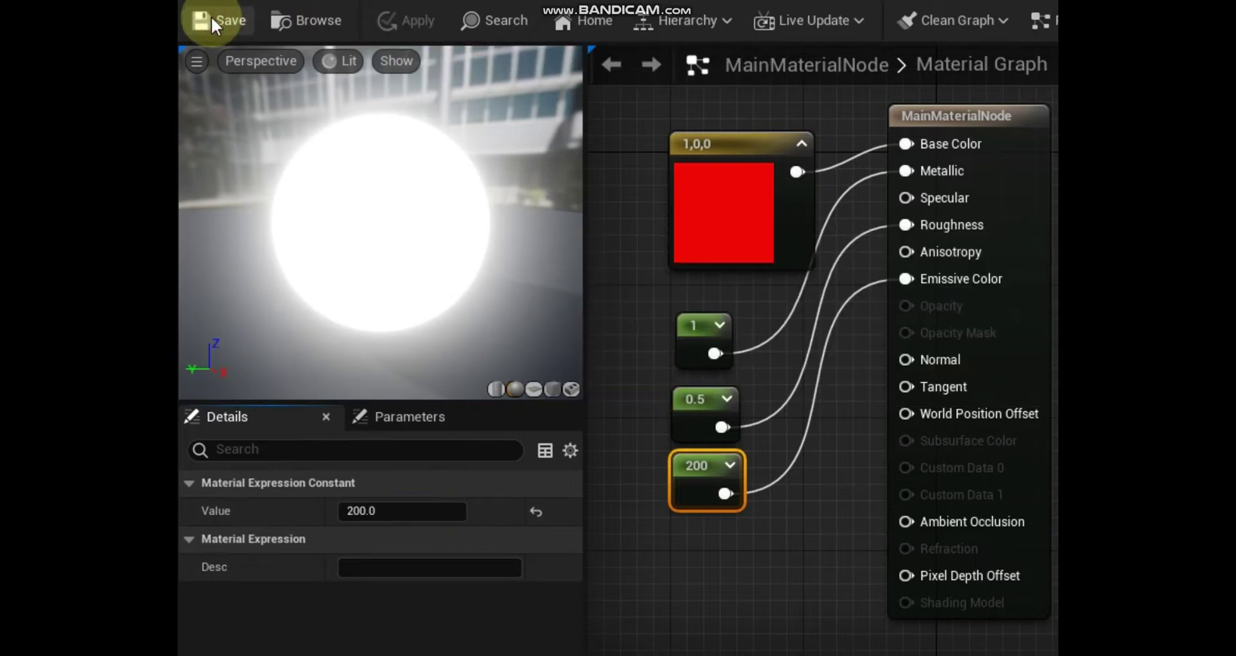
click(211, 18)
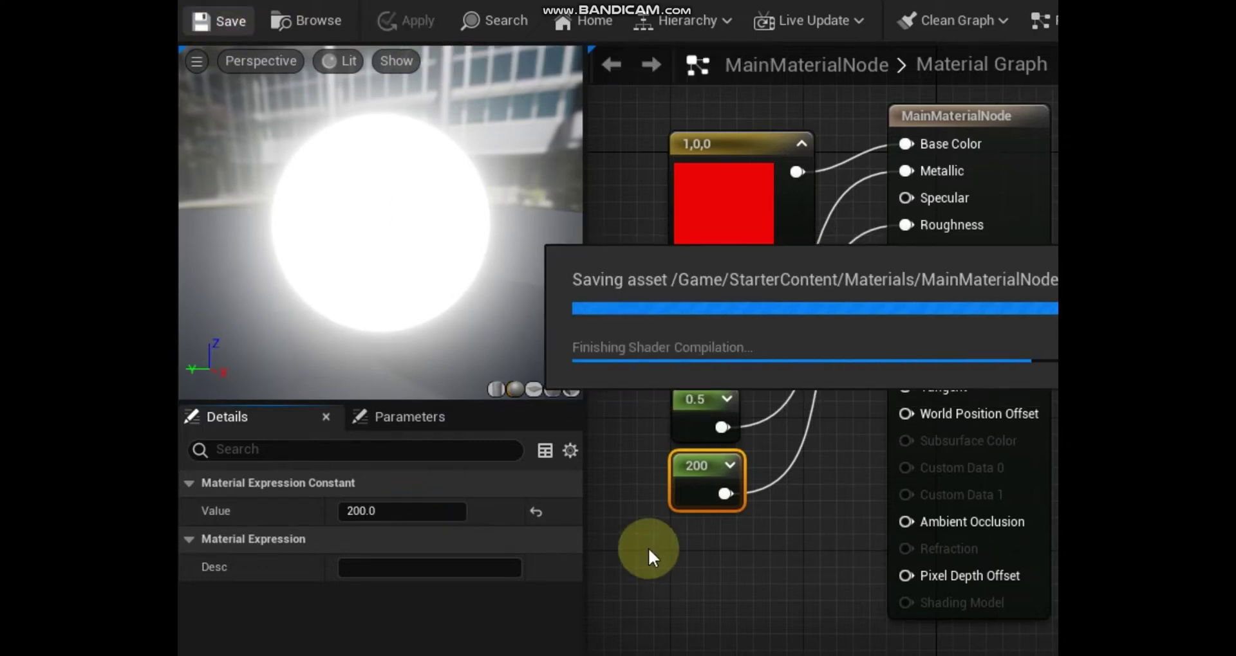
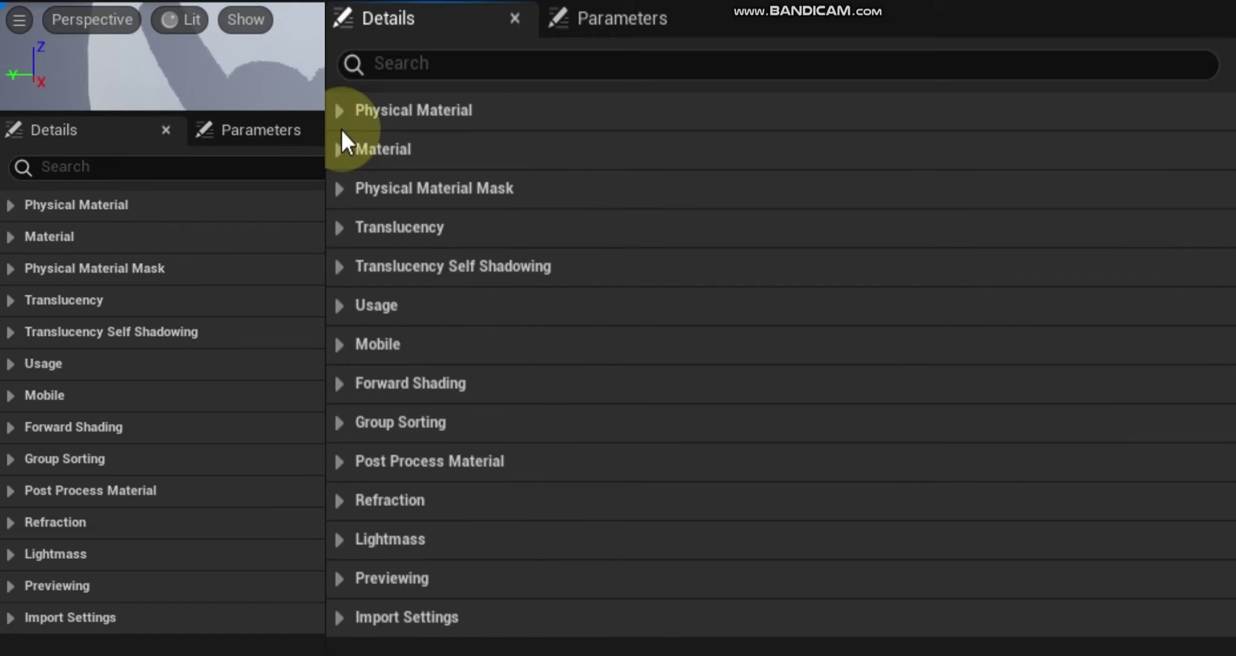
- Examine the Physical Material Mask category and the elements of its Physical Material Map
click(340, 190)
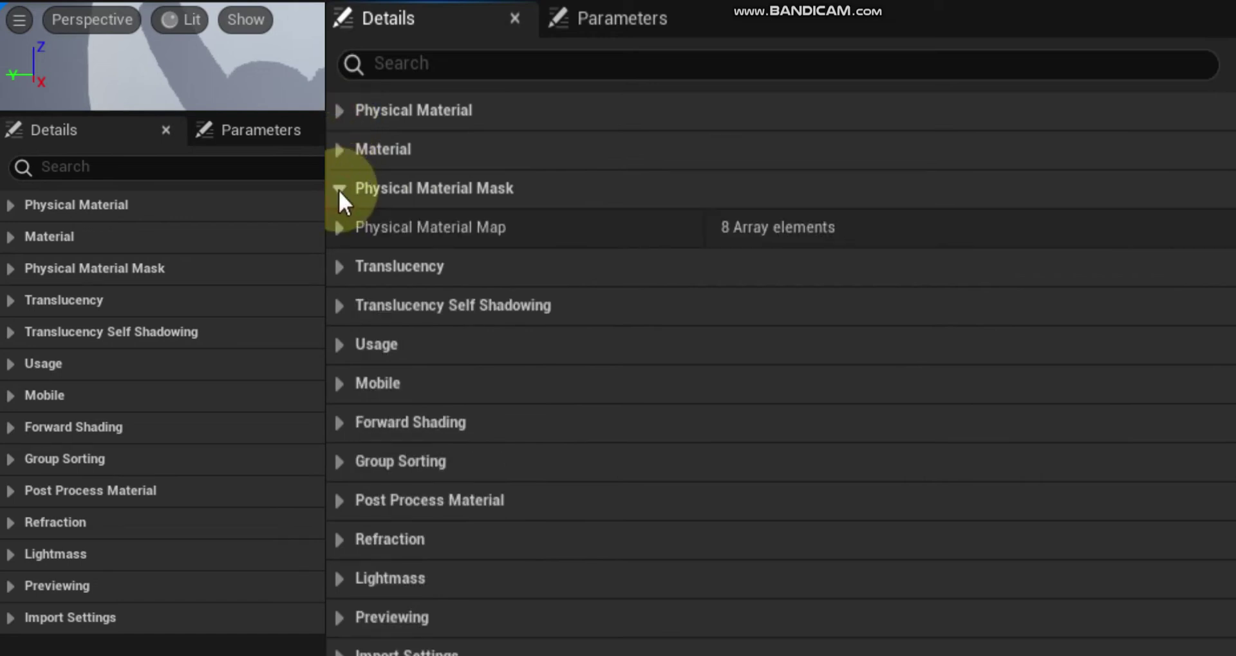
click(340, 227)
scroll(605, 334, down, 4)
scroll(608, 330, up, 4)
click(338, 227)
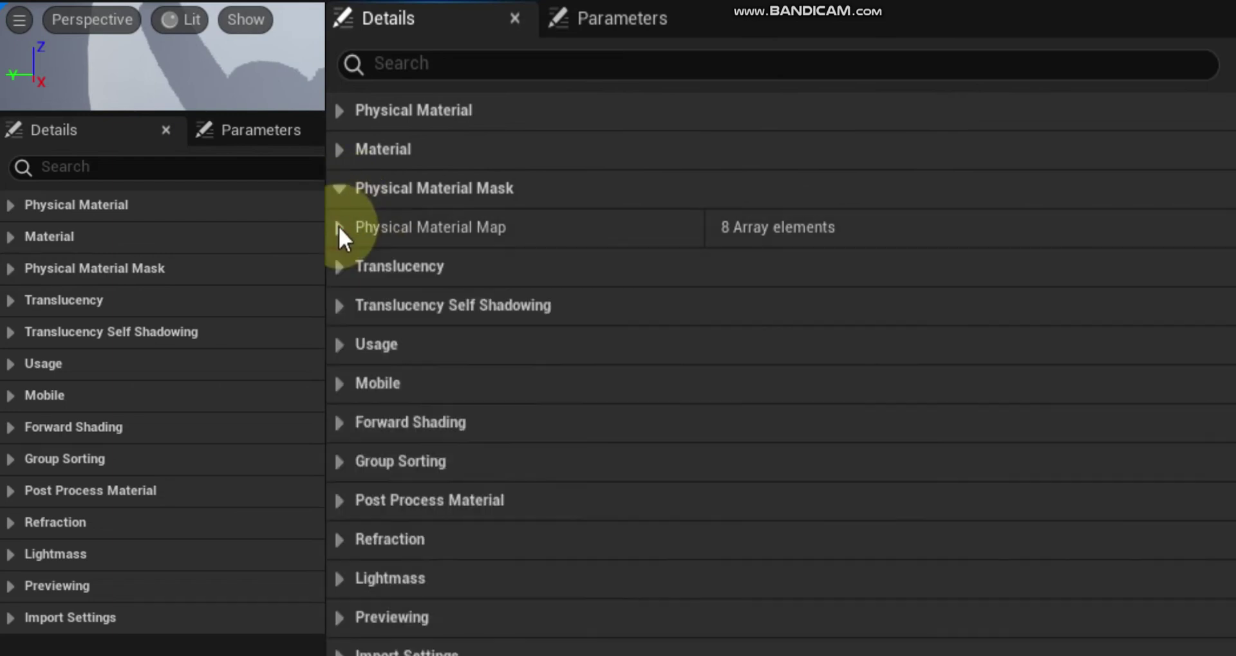
click(340, 188)
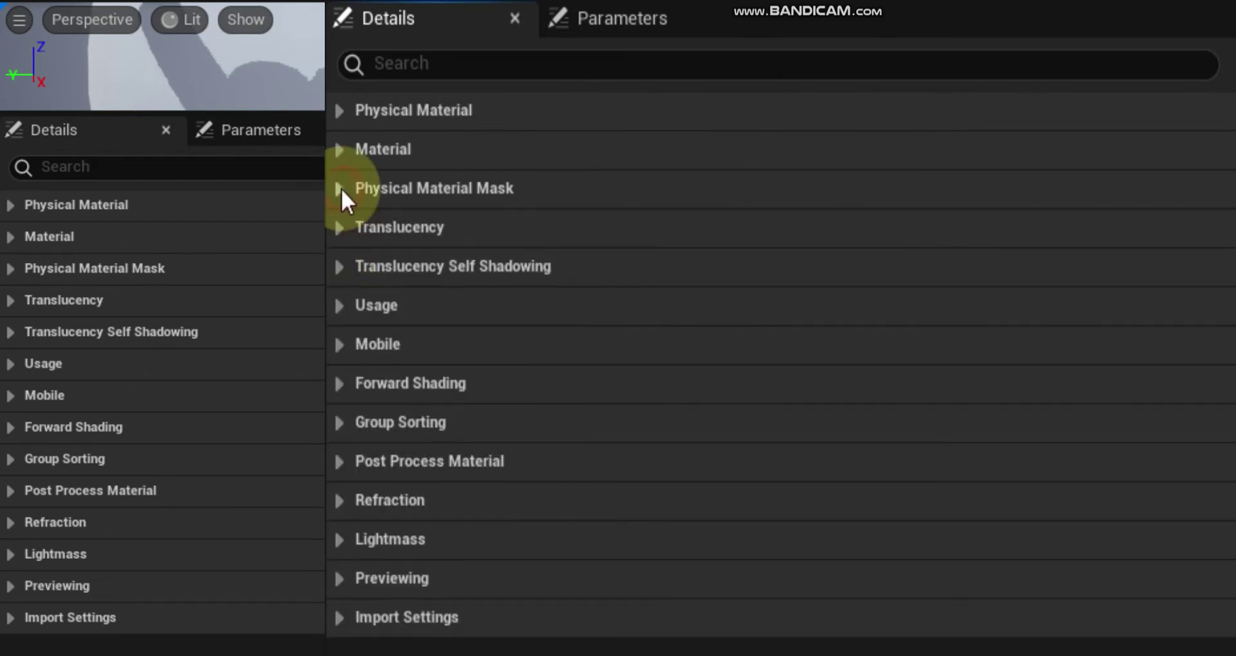
- Review the Translucency settings of the material and collapse the category again
click(340, 228)
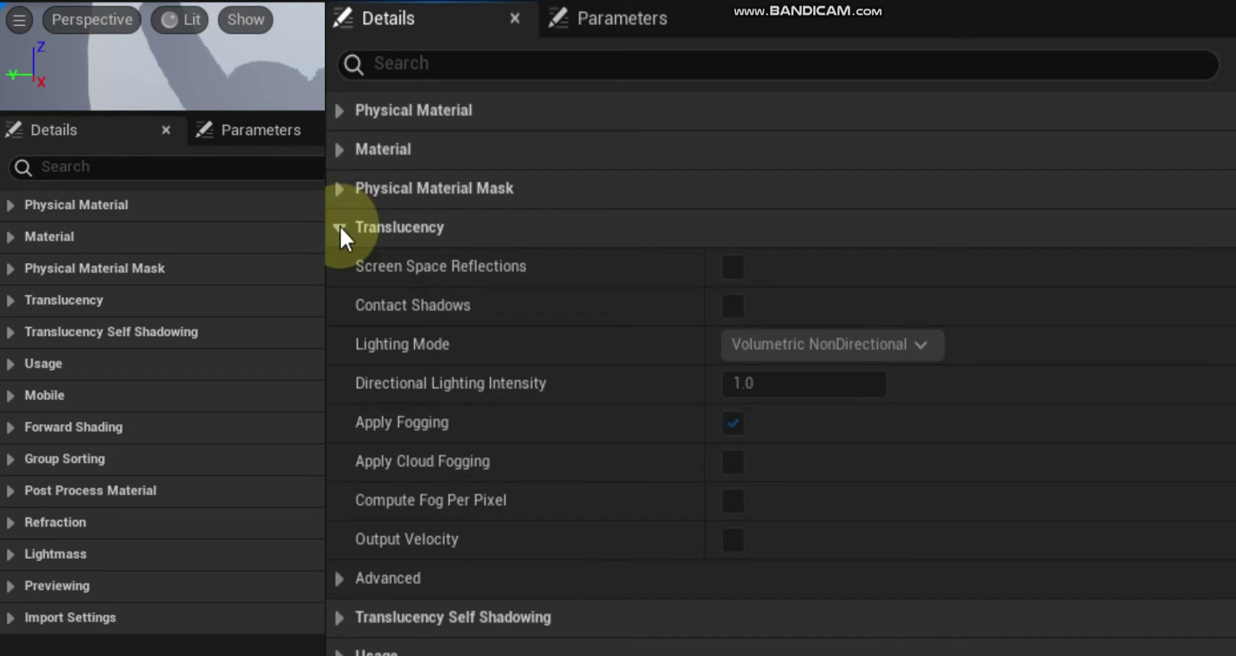
scroll(655, 347, down, 3)
scroll(655, 349, up, 2)
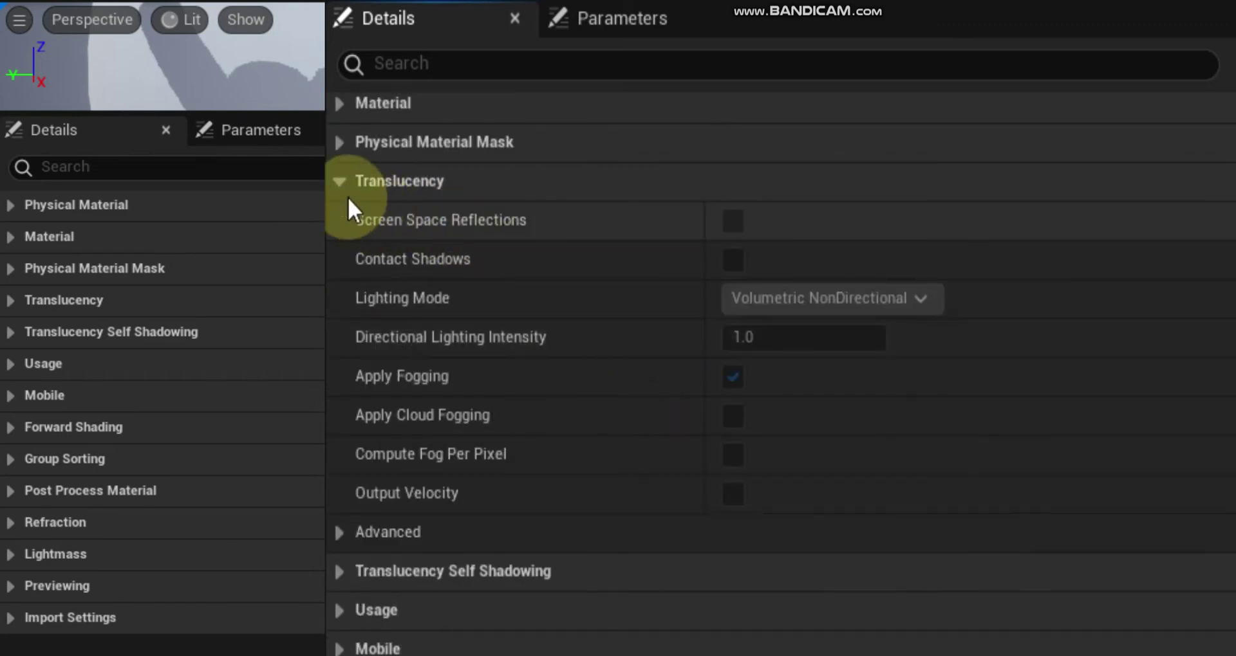
click(339, 182)
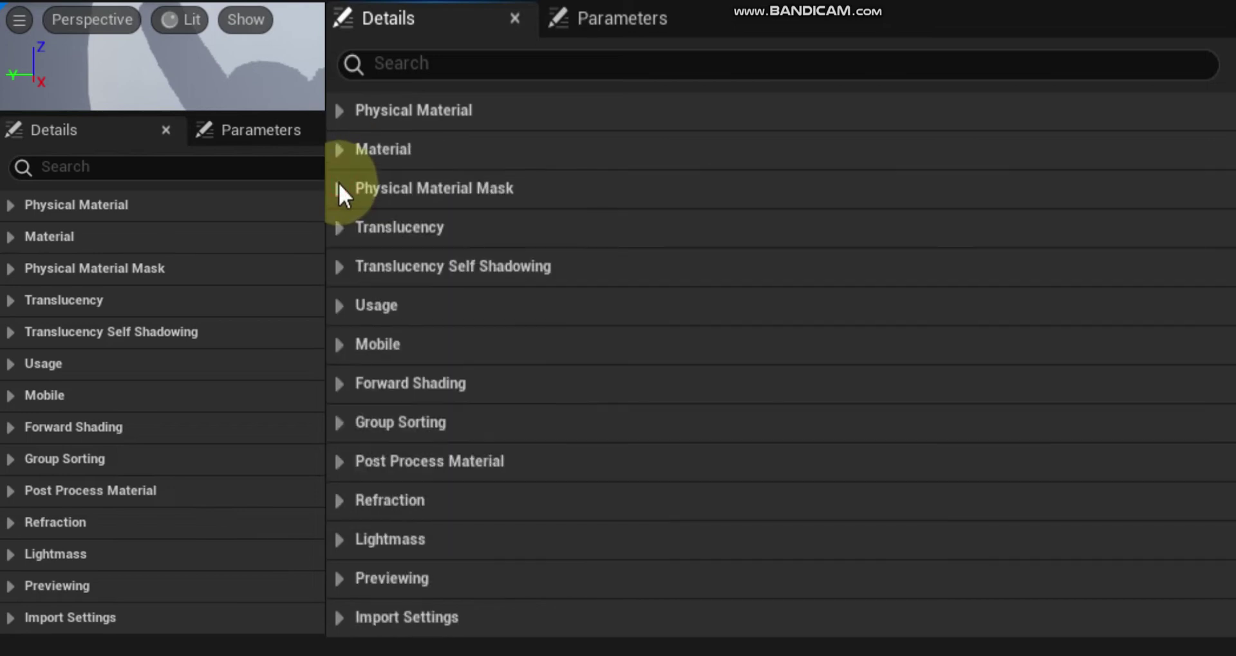
- Review the Translucency Self Shadowing settings and the Usage flags of the material
click(339, 266)
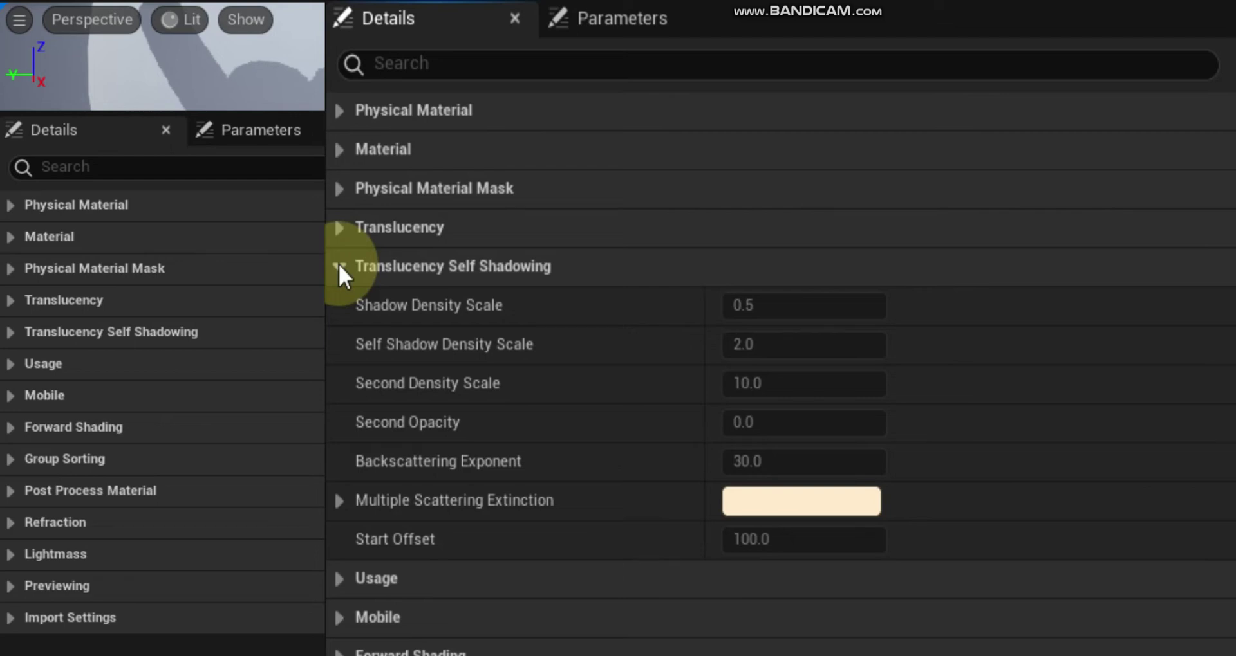
click(338, 267)
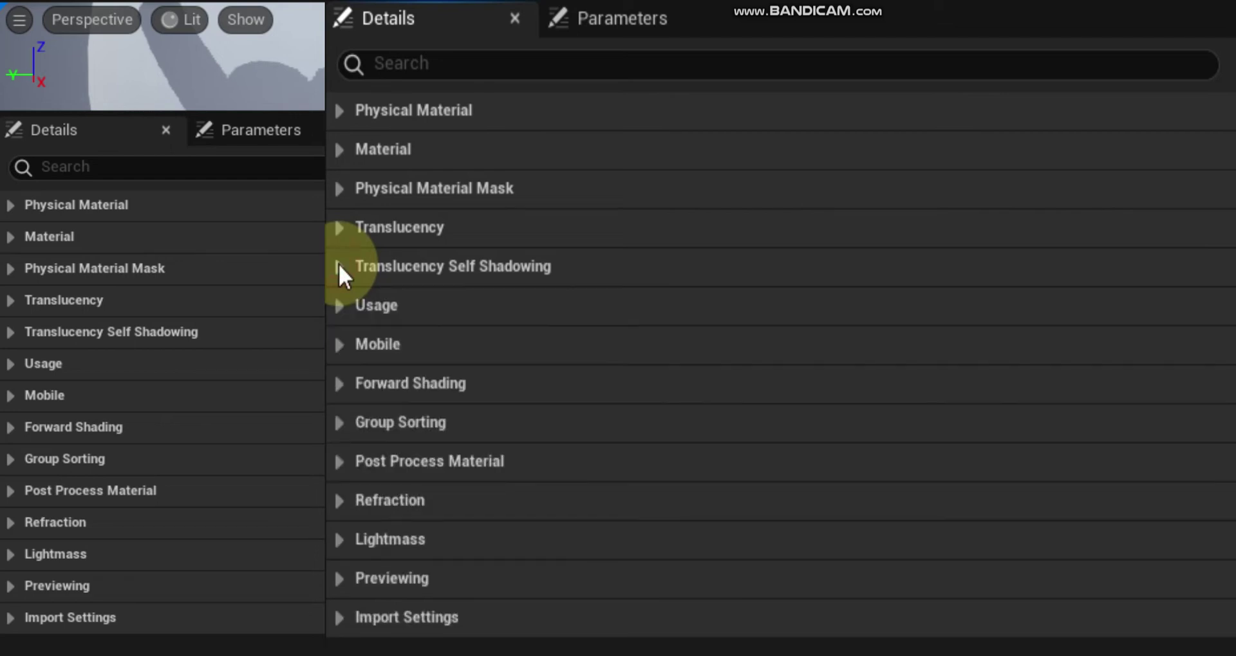
click(337, 305)
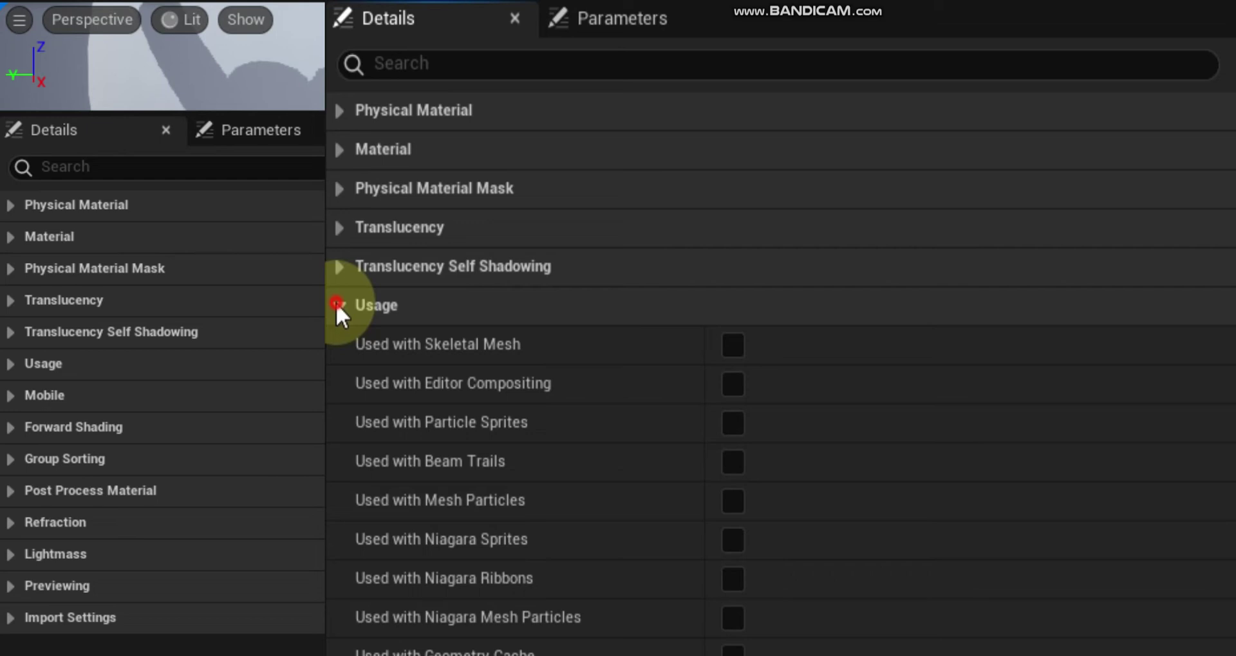
click(336, 305)
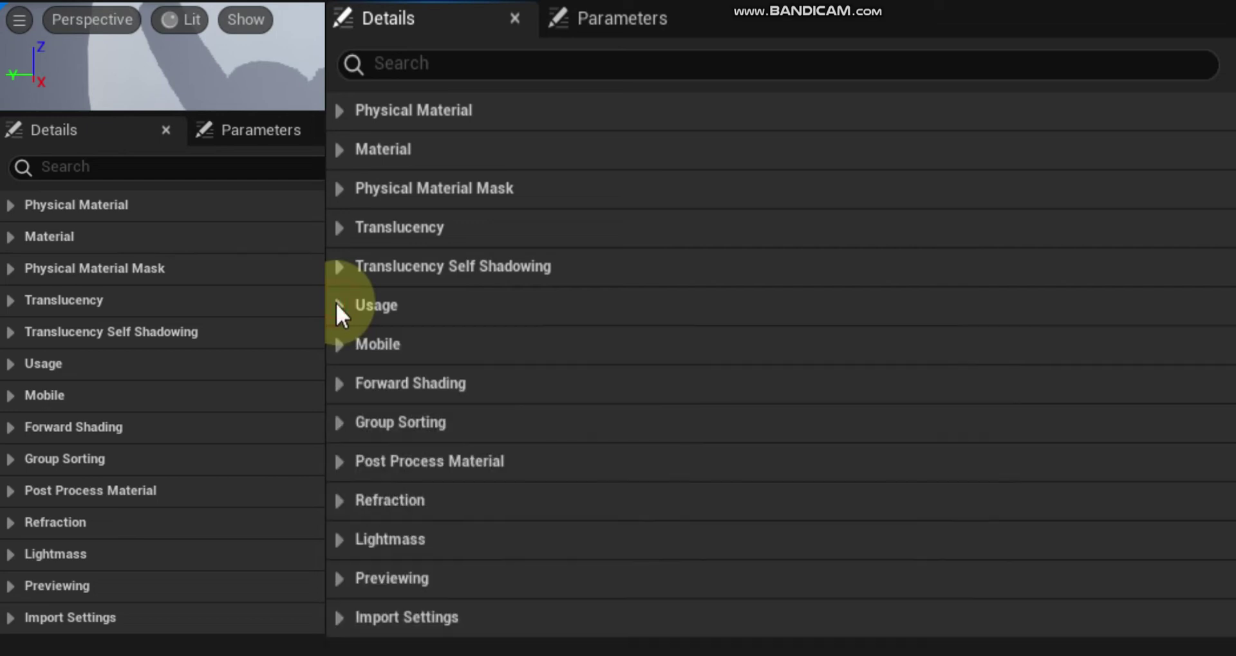
- Review the Mobile settings, including the available Float Precision Mode options
click(340, 349)
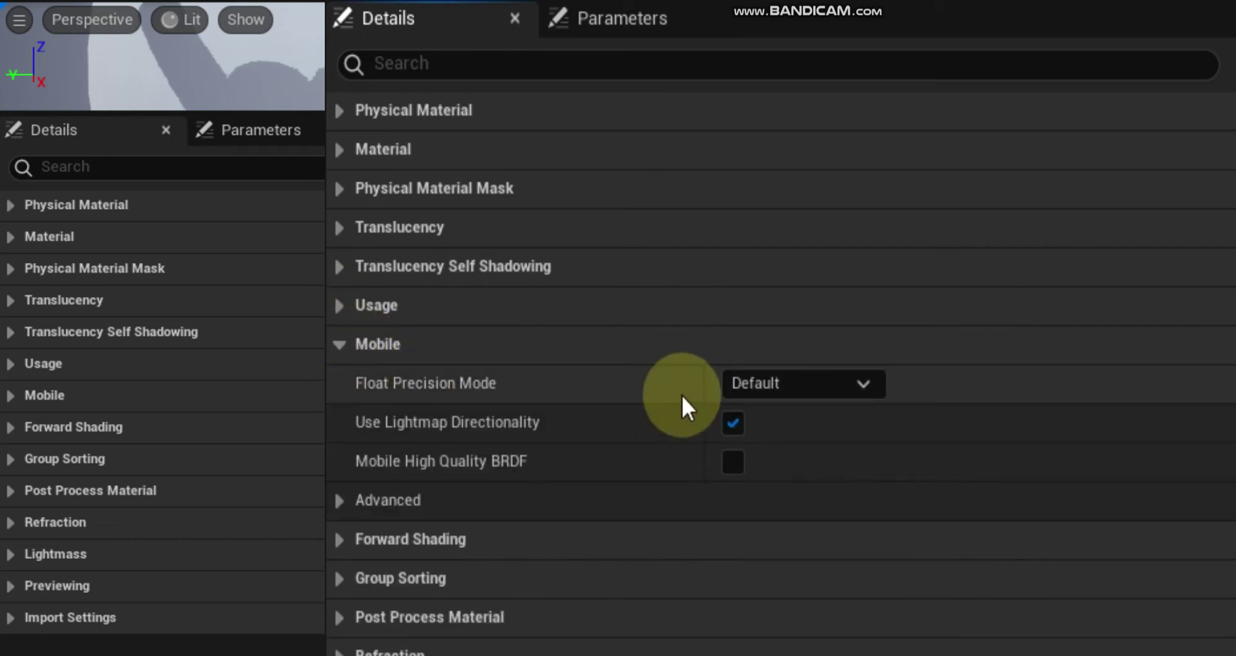
click(866, 390)
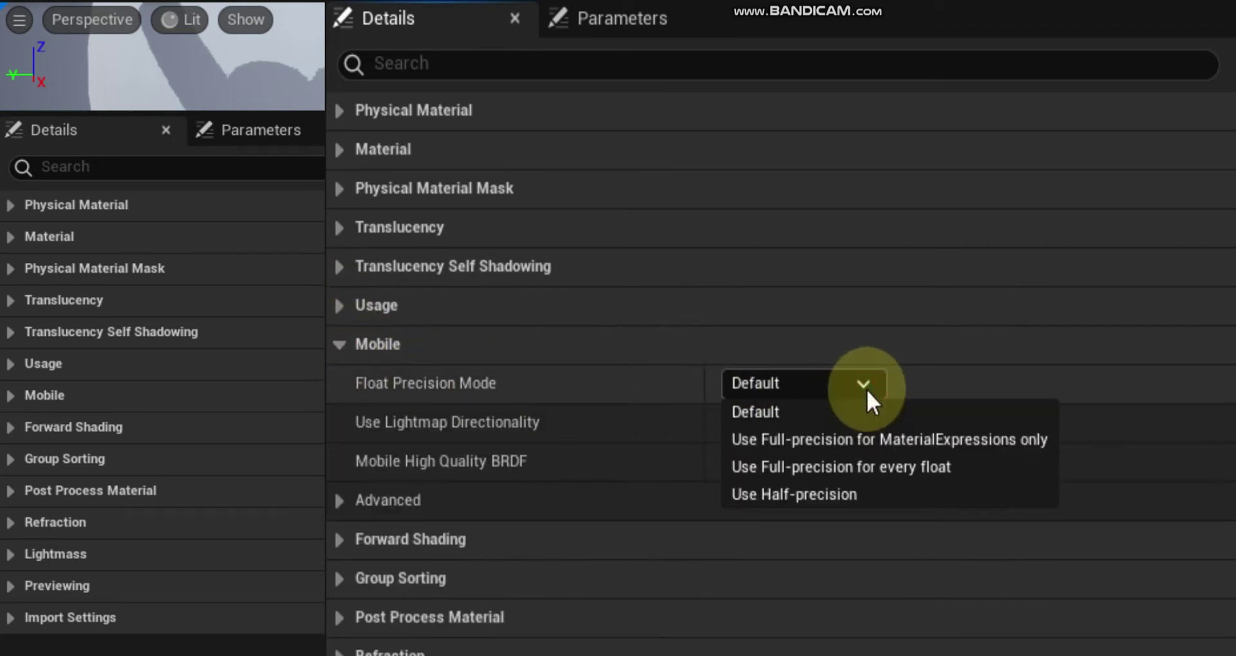
click(342, 345)
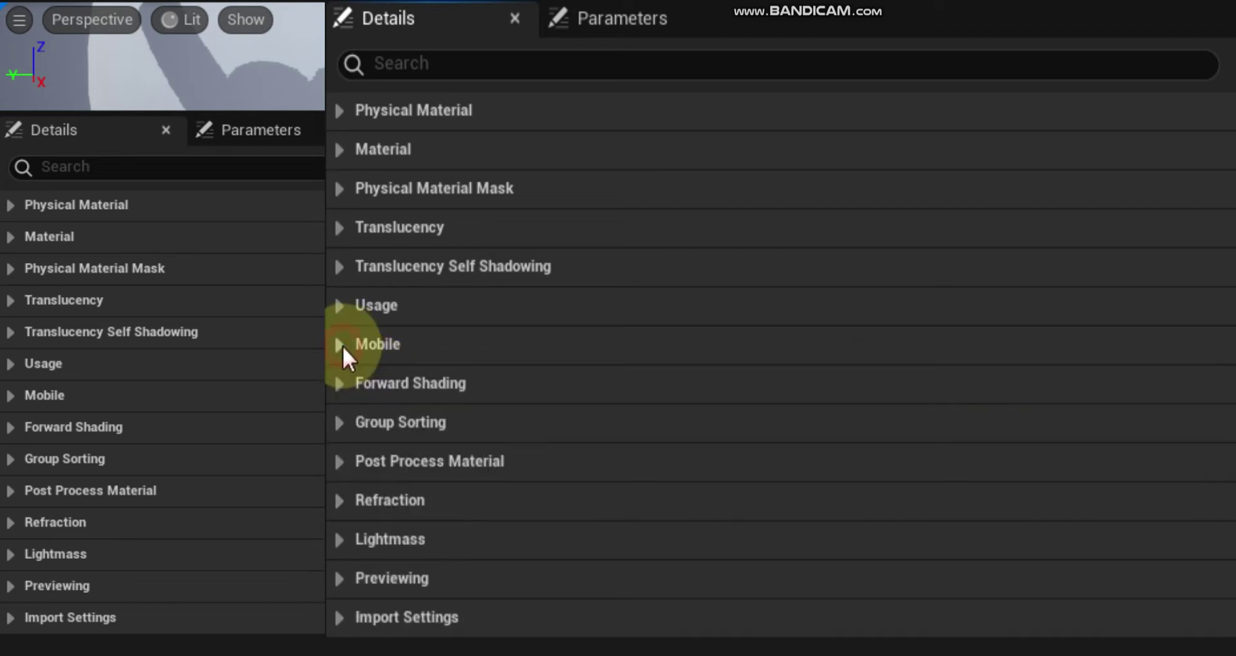
- Review the material's Forward Shading settings and the Group Sorting category
click(341, 384)
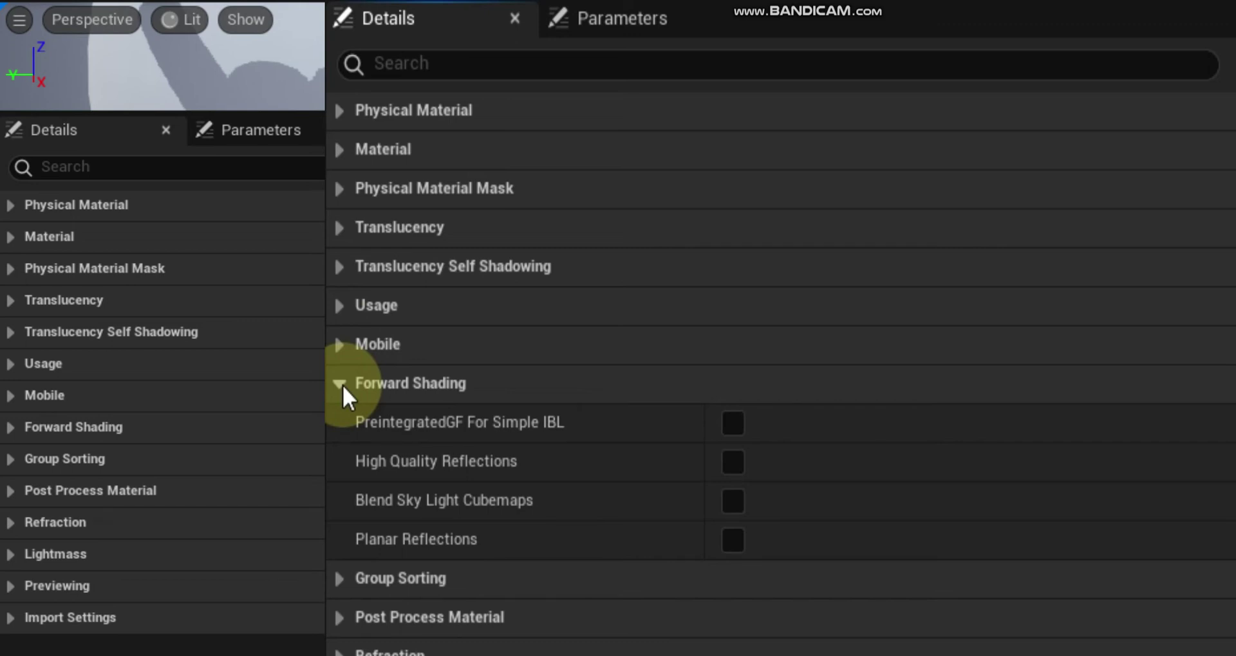
click(343, 385)
click(340, 424)
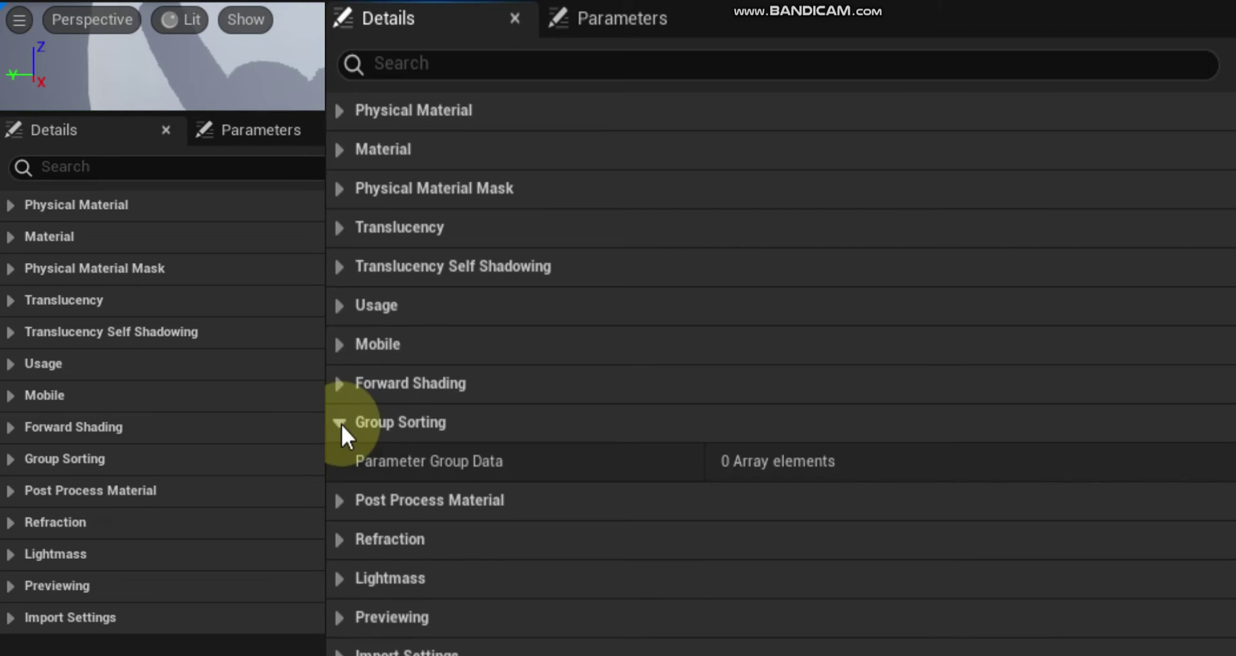
click(341, 423)
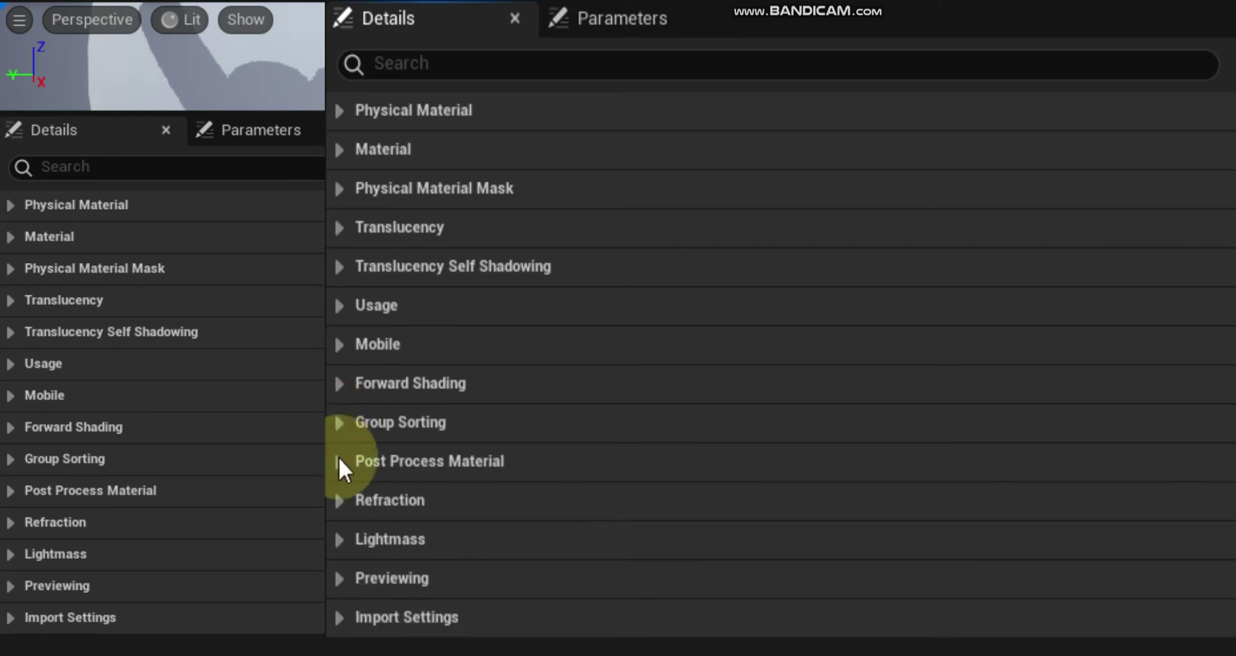
- Review the Post Process Material settings and the Refraction settings, including the available Refraction Mode options
click(339, 462)
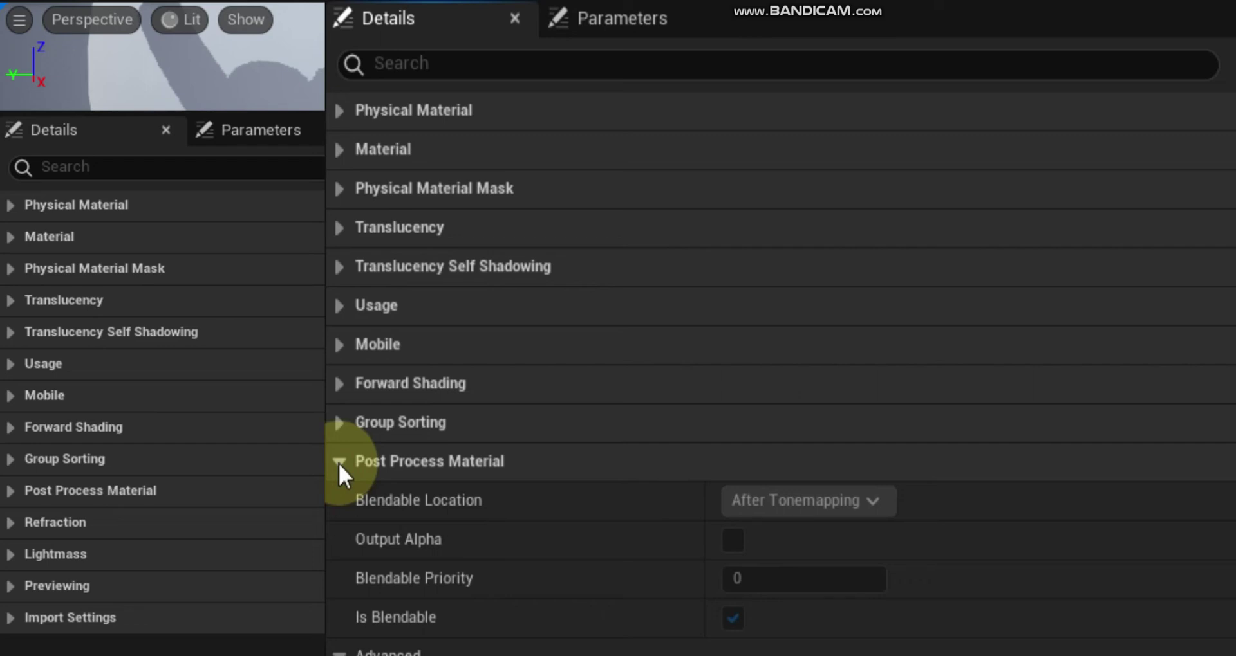
click(338, 462)
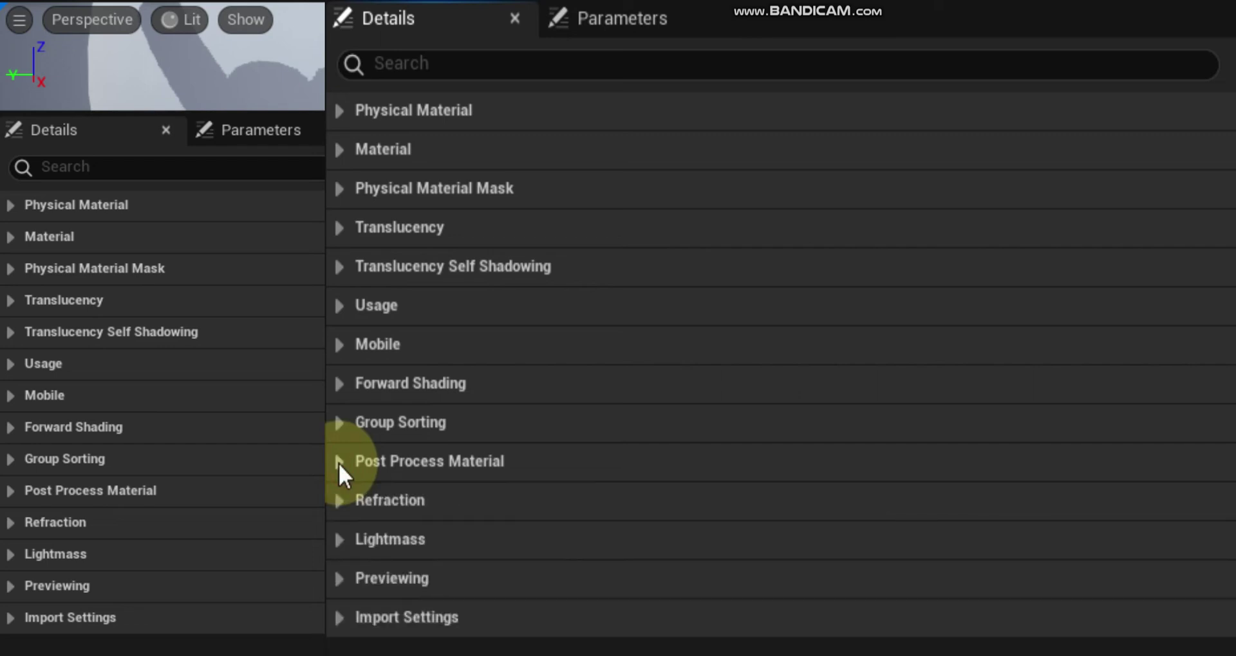
click(338, 500)
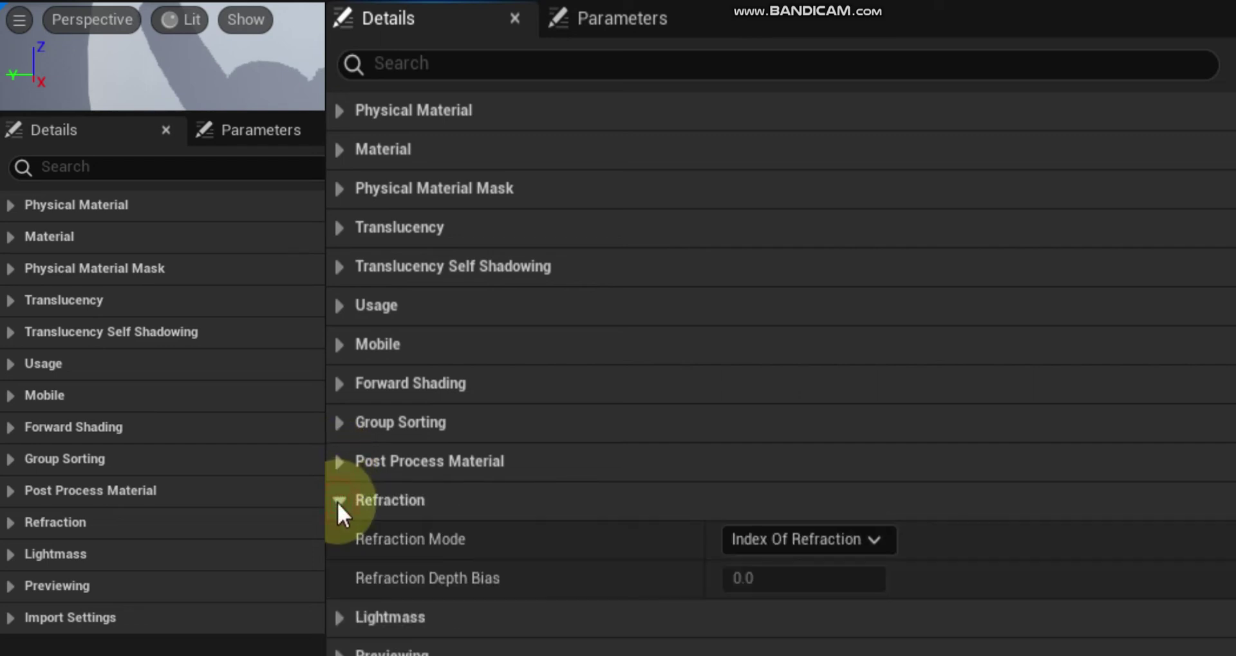
click(879, 542)
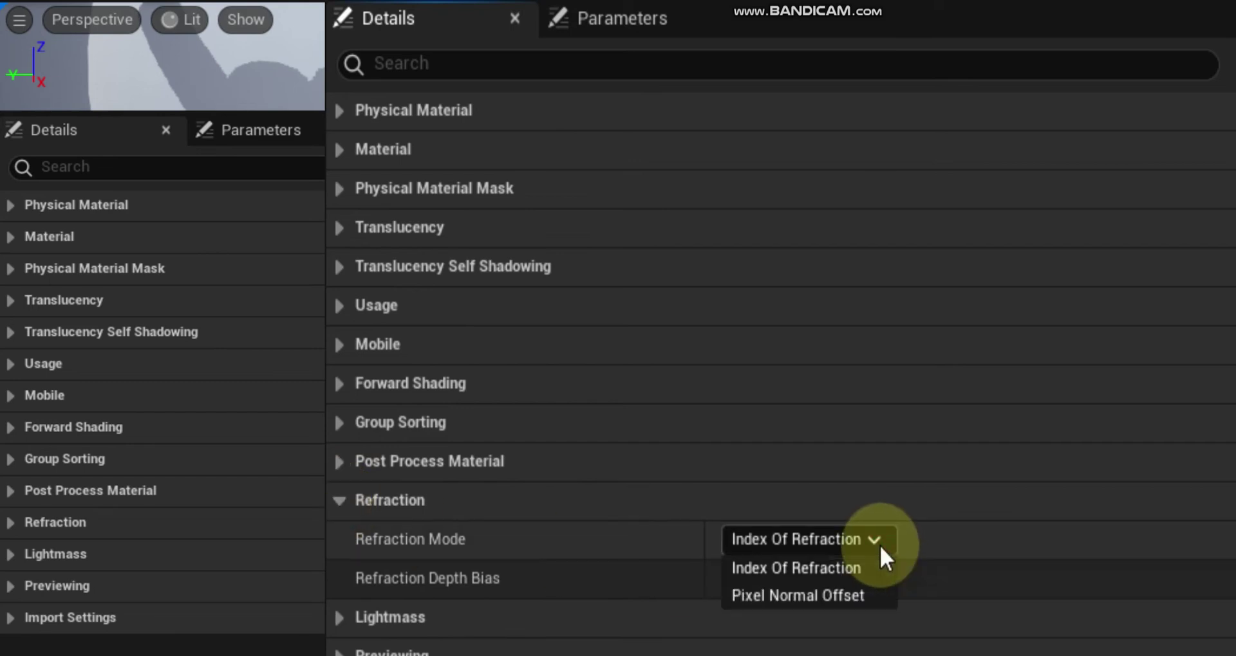
click(337, 503)
- Review the material's Lightmass settings, including the nested diffuse boost, export resolution and shadow options
click(337, 540)
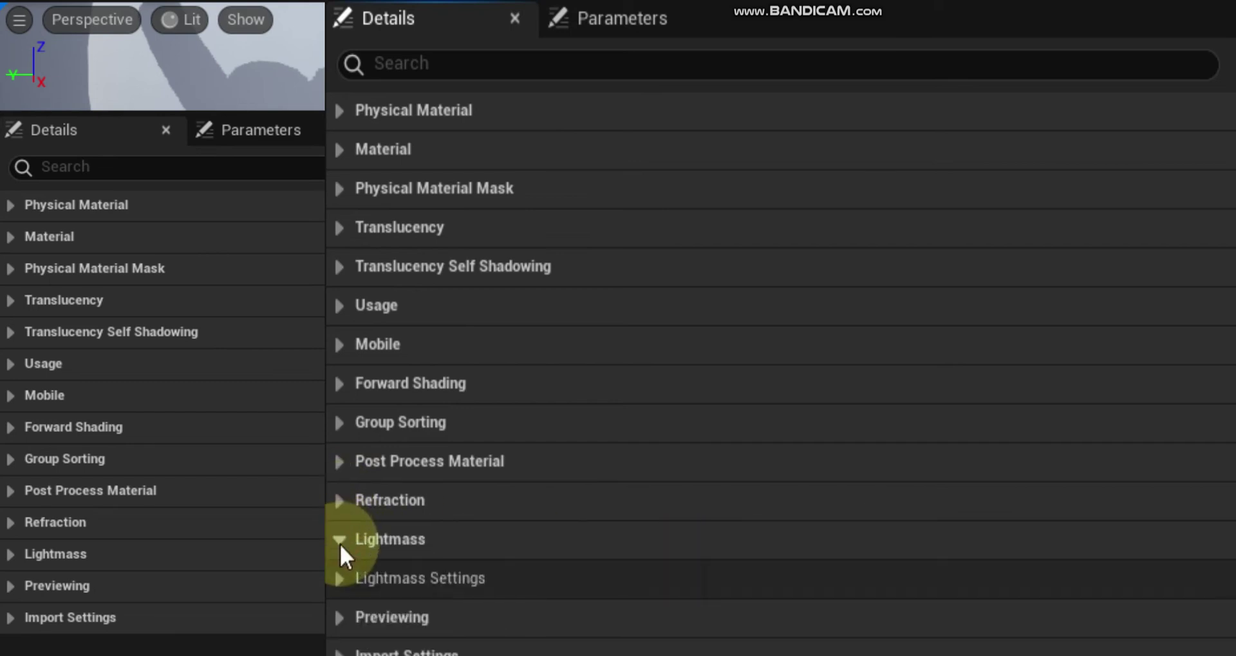
click(341, 577)
scroll(760, 627, down, 2)
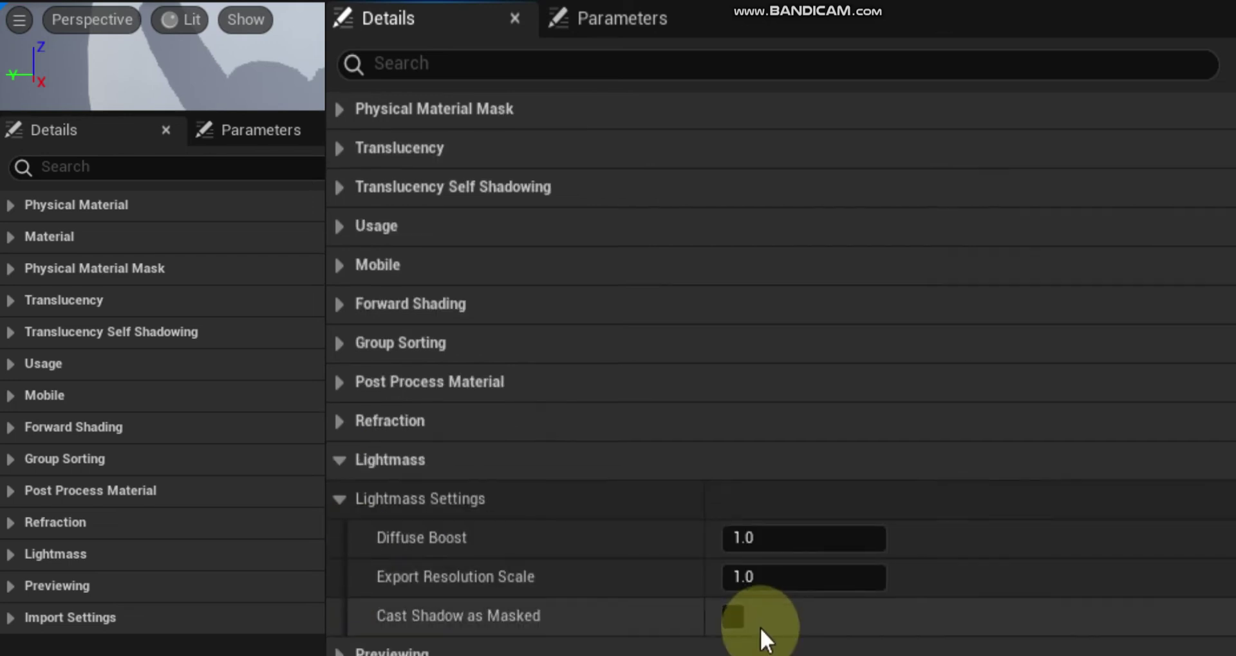
click(339, 498)
click(341, 539)
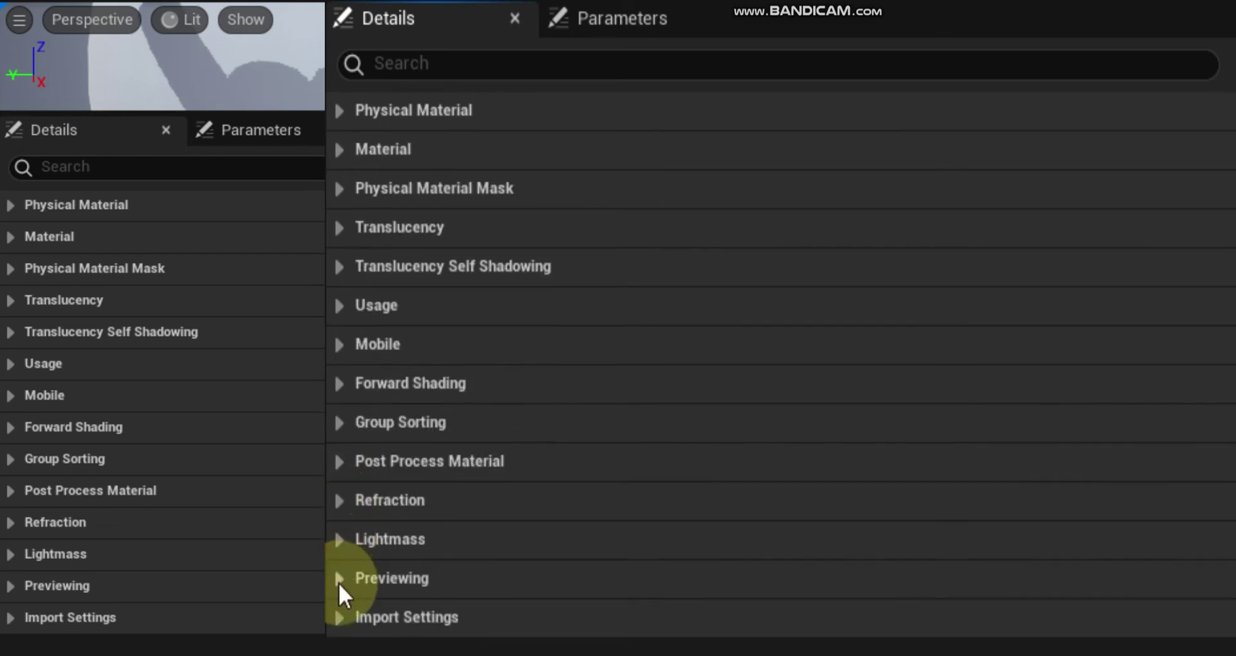
- Review the Previewing category and the Import Settings, including the available Asset Import Data types
click(338, 578)
scroll(632, 599, down, 1)
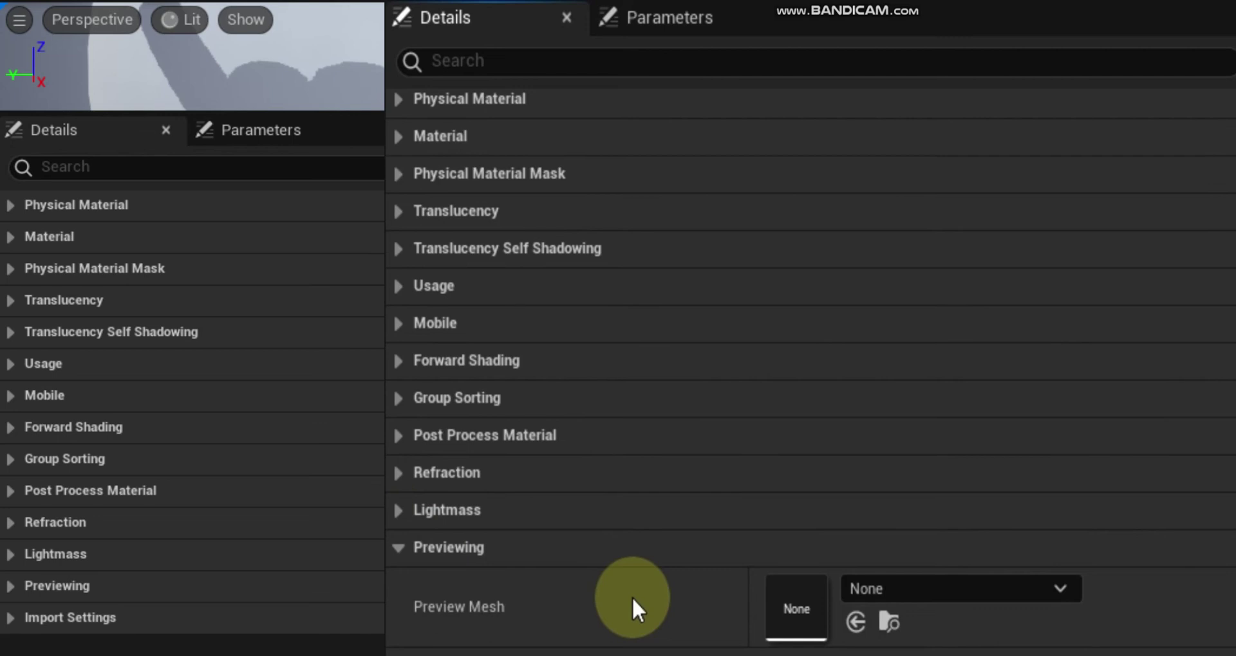
click(403, 548)
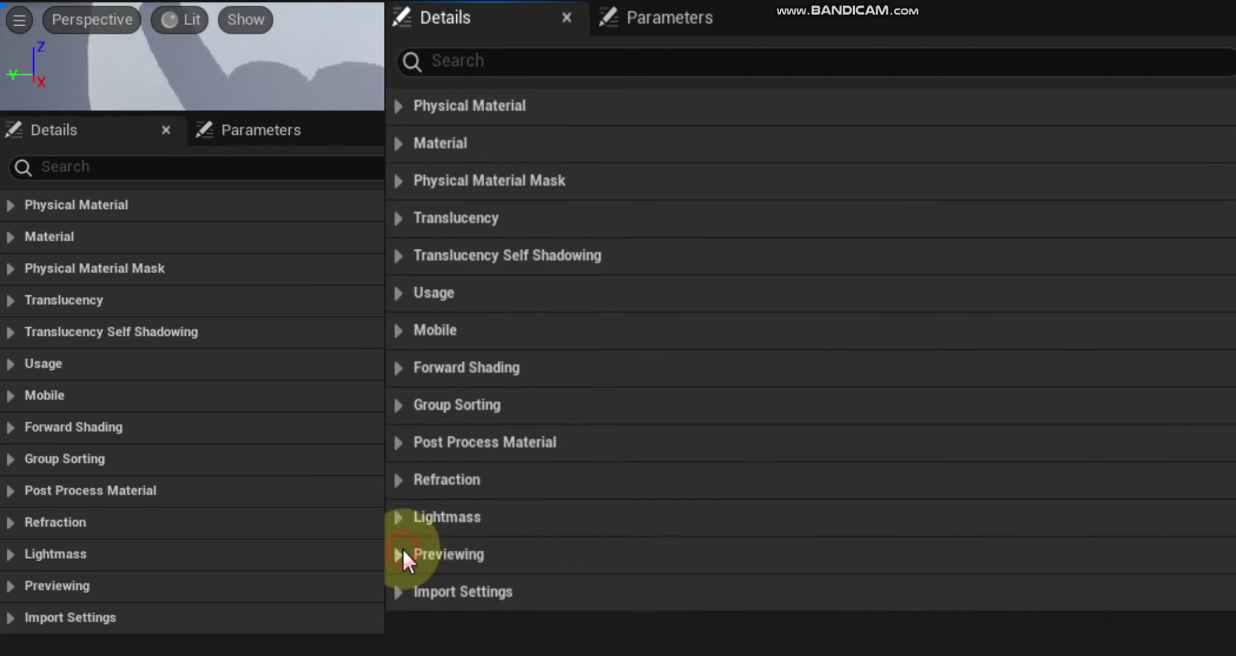
click(399, 593)
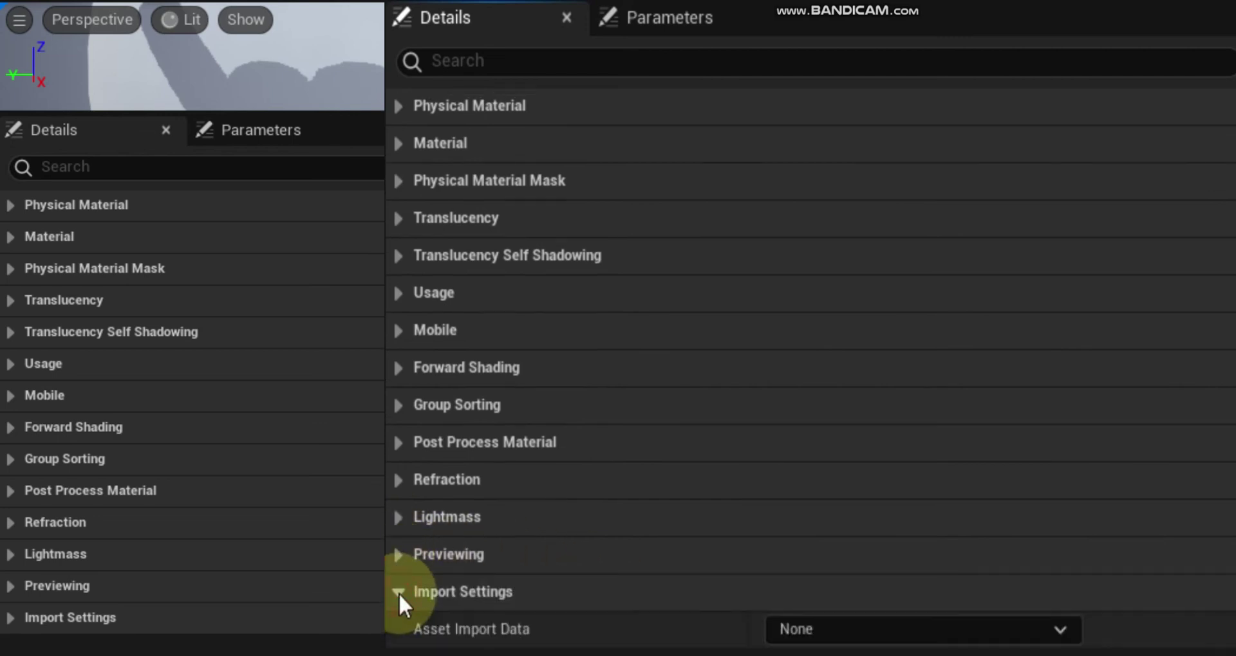
click(1060, 631)
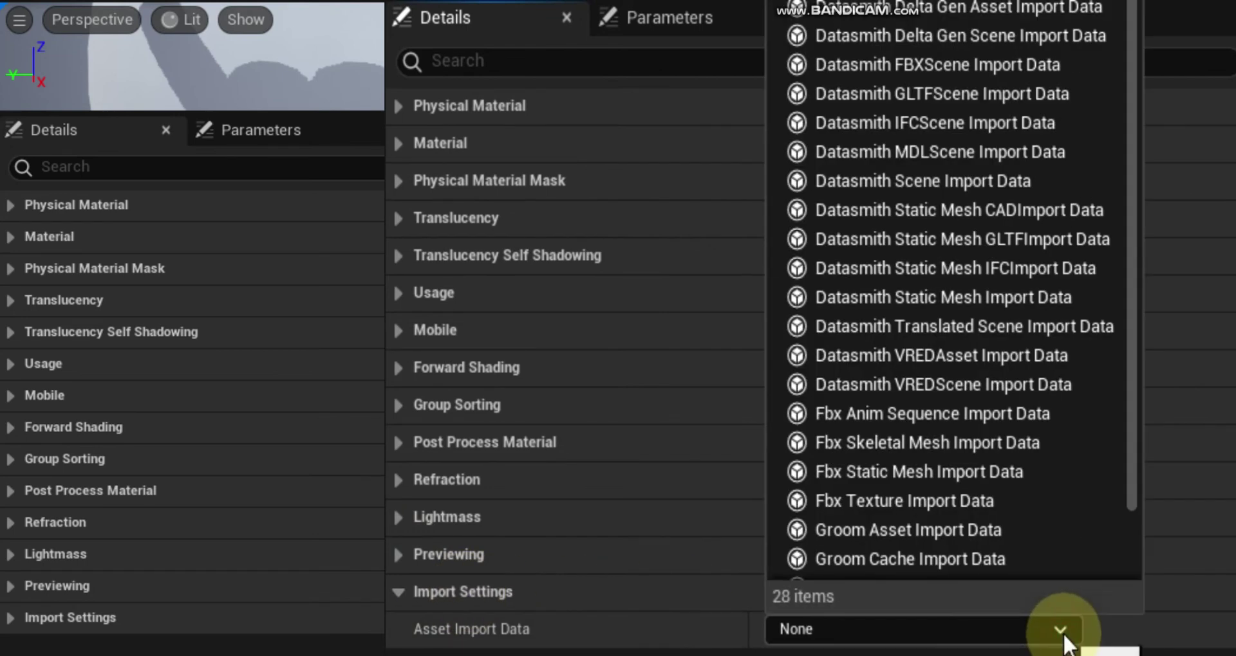
click(1060, 632)
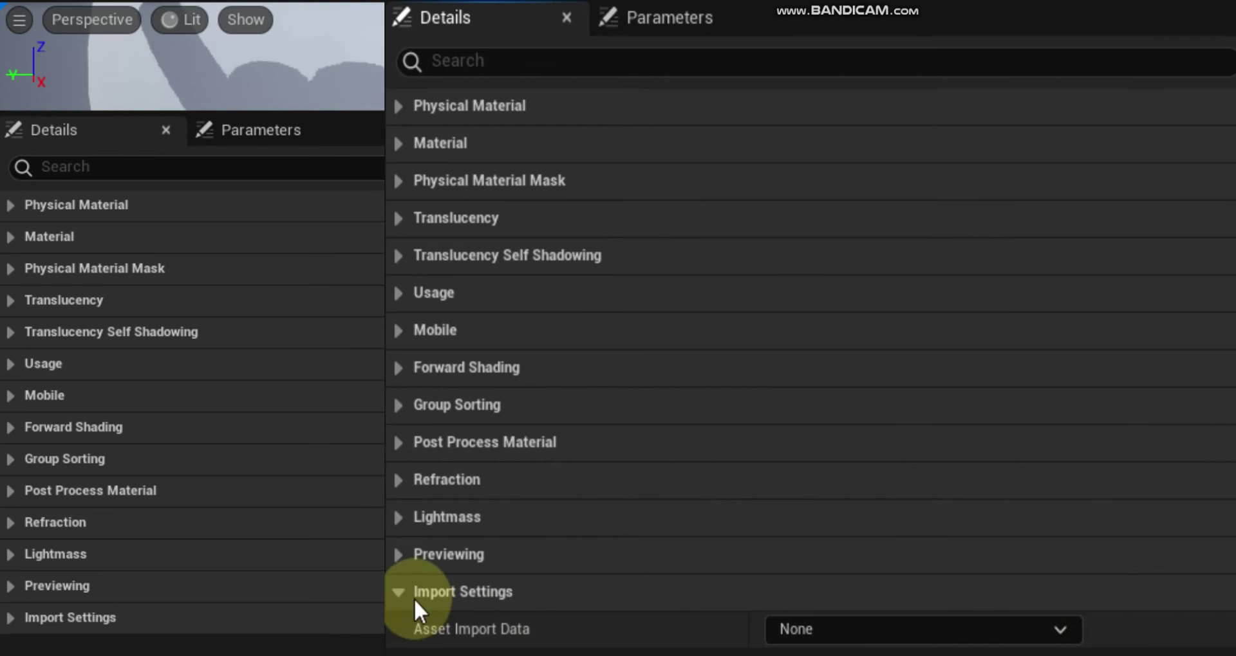
click(395, 592)
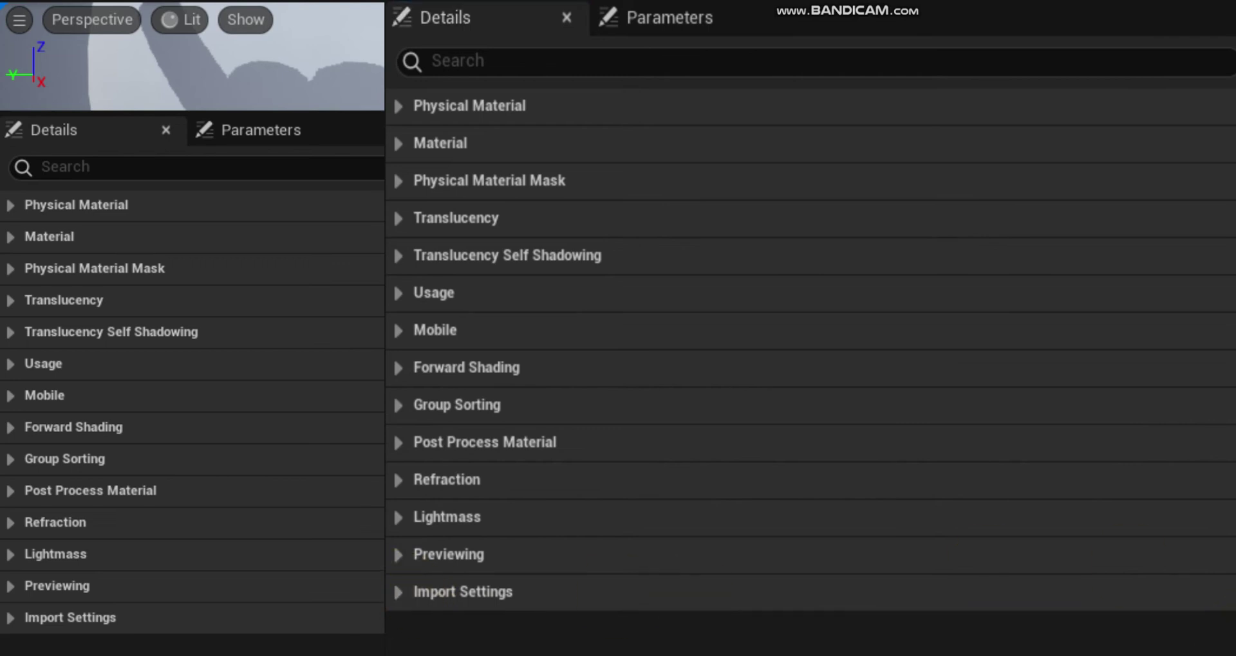
- Add a Constant3Vector wired to Base Color and a scalar Constant wired to Metallic on the main material node
click(671, 91)
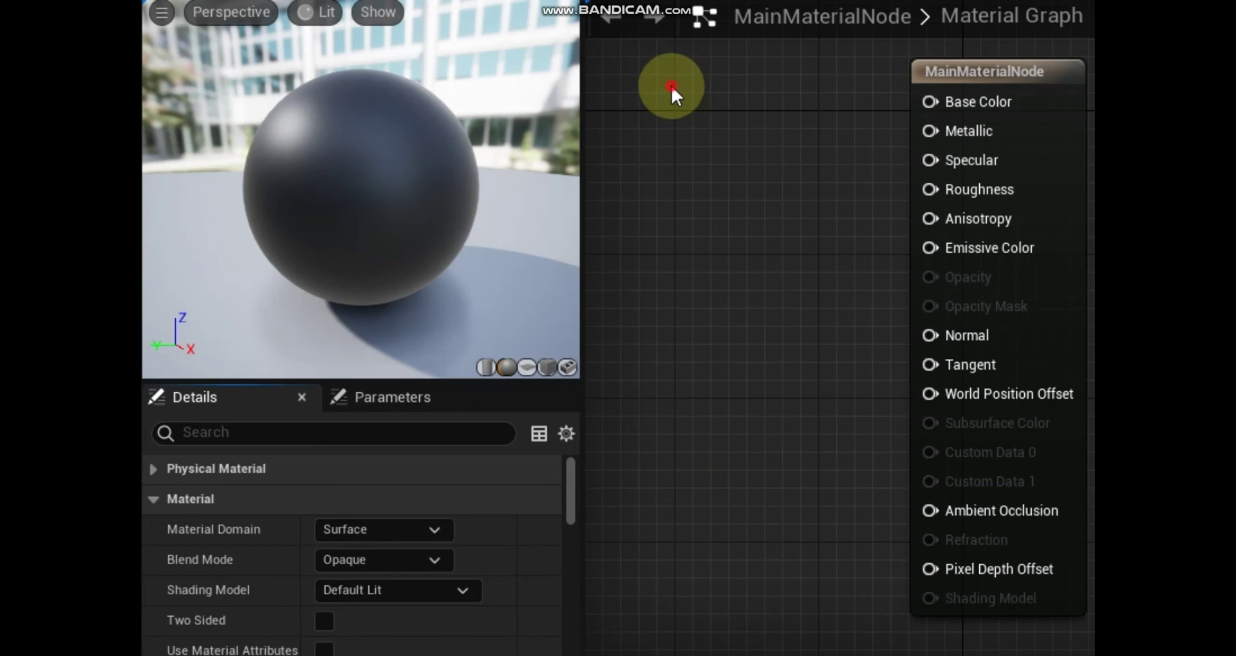
click(671, 87)
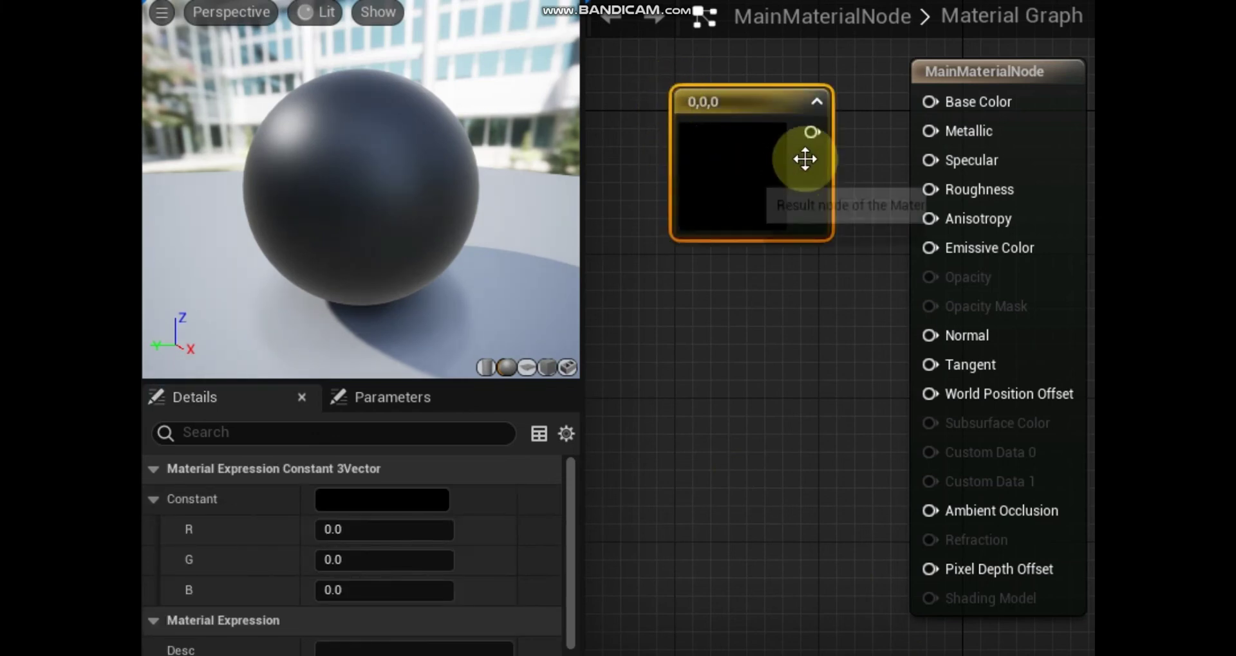
click(811, 132)
drag(813, 131, 932, 102)
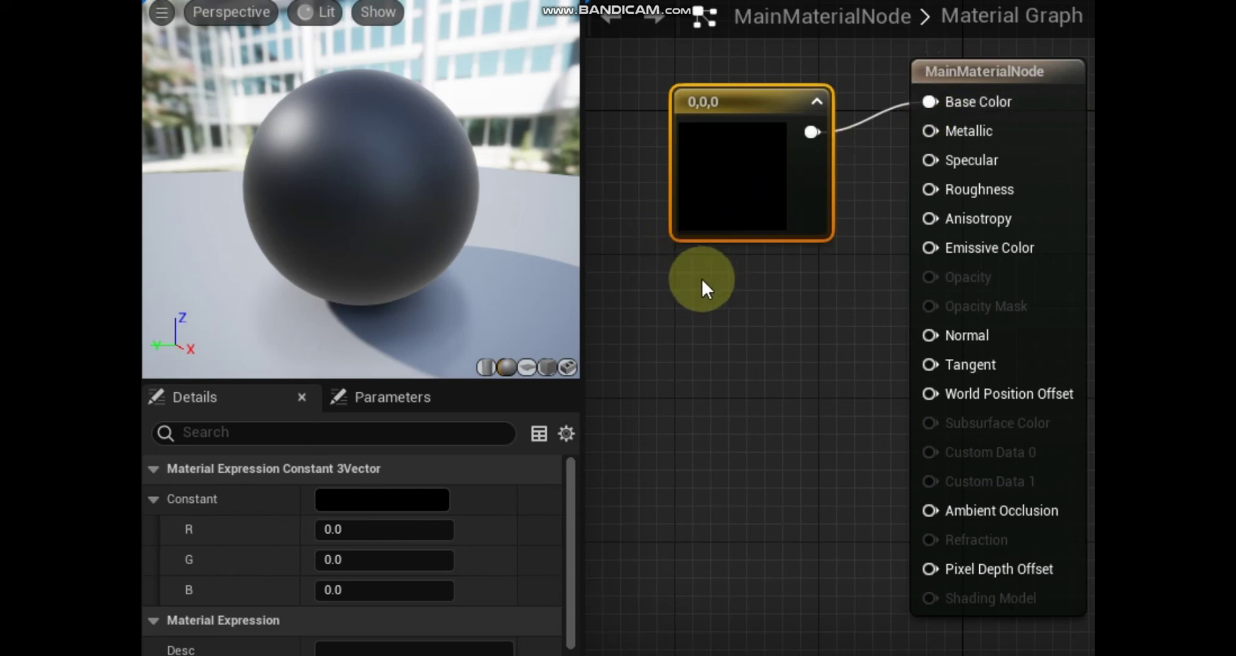
click(679, 285)
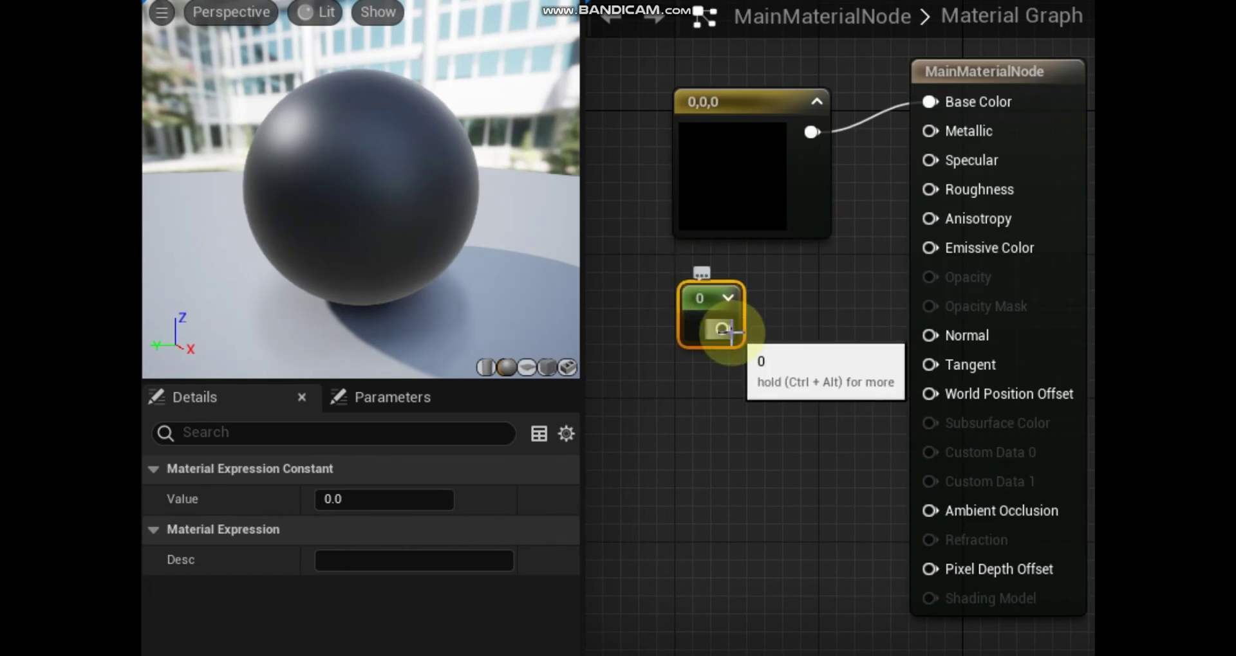
drag(728, 332, 959, 135)
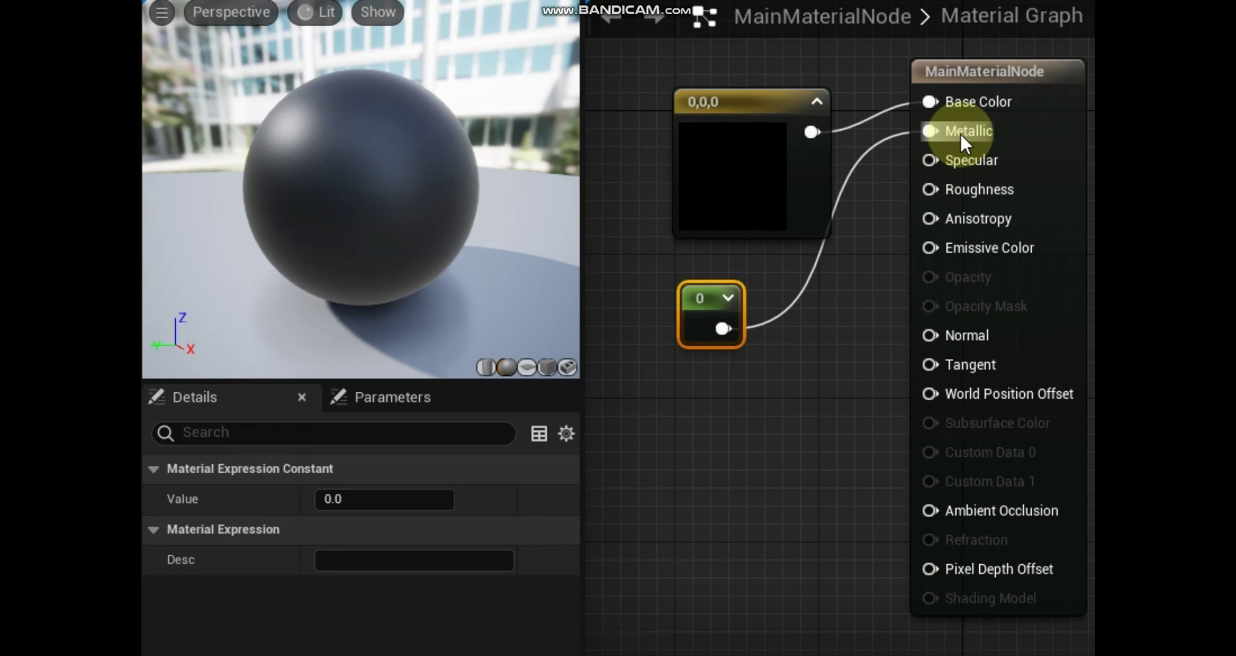
- Make the Base Color vector red by setting its R value to 1
click(723, 104)
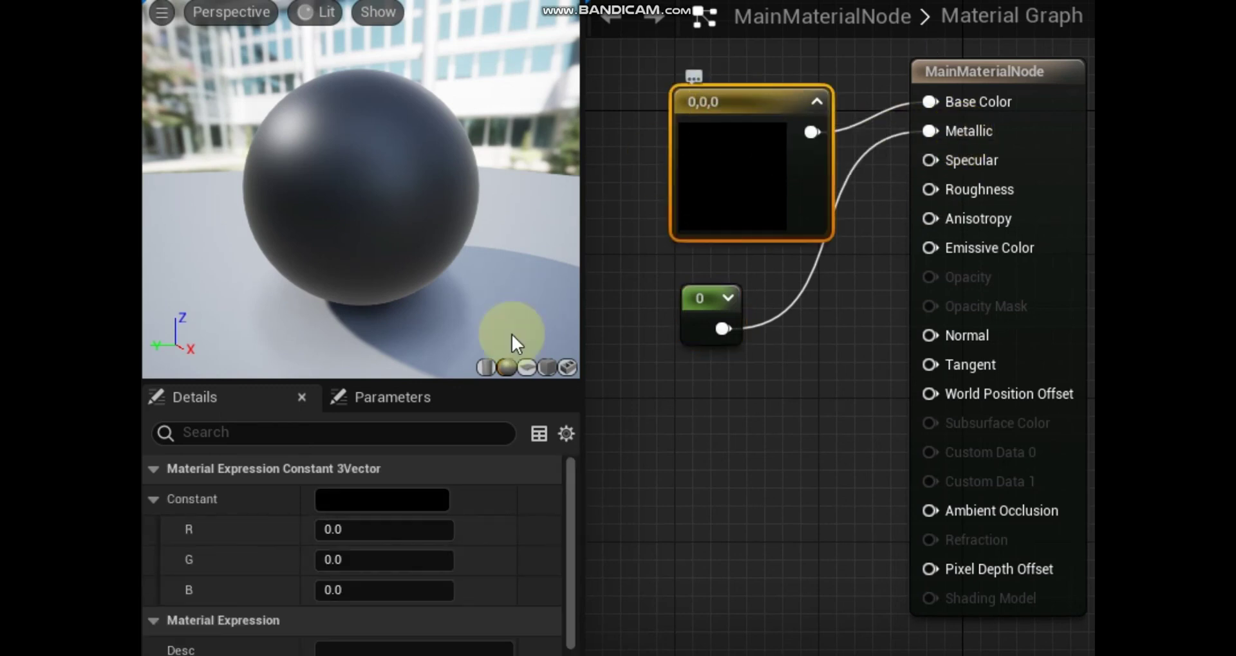
click(356, 530)
text(1)
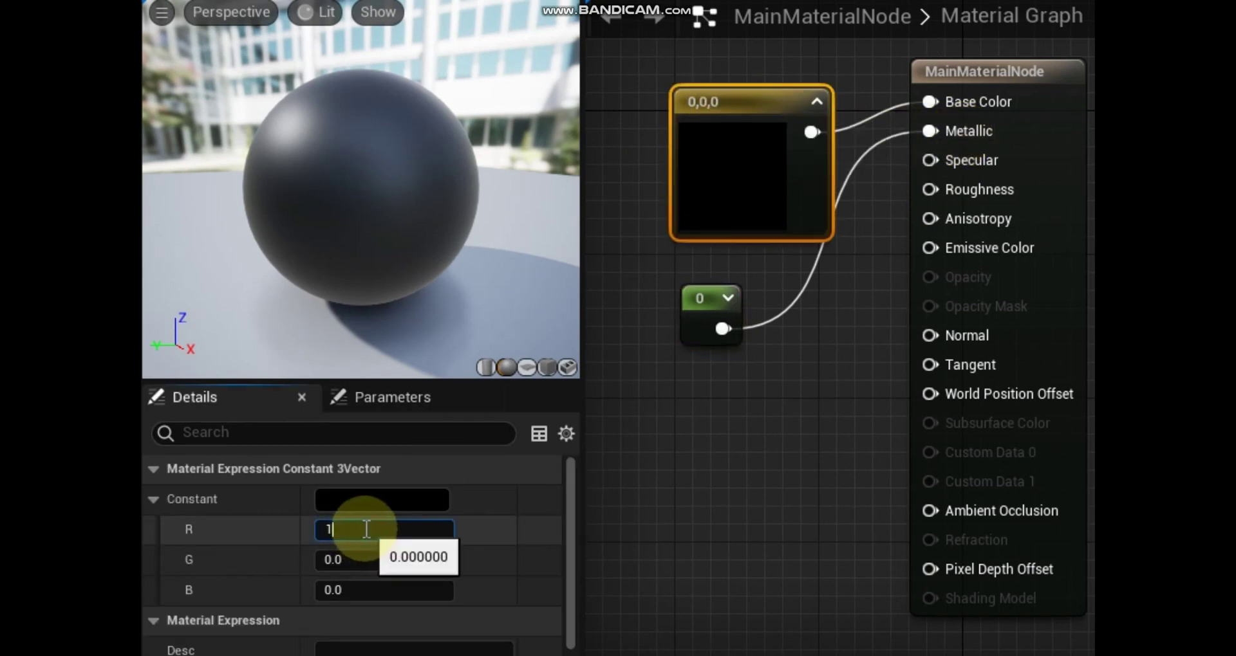
click(677, 500)
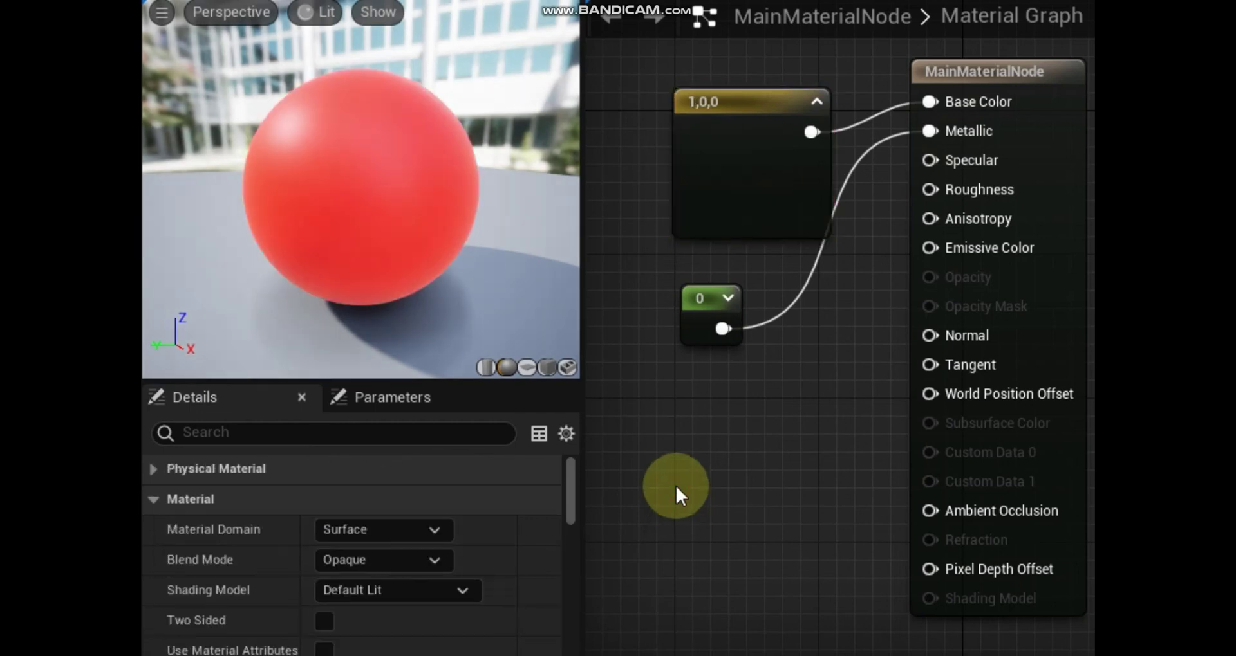
- Set the constant feeding Metallic to 1
click(681, 315)
click(353, 498)
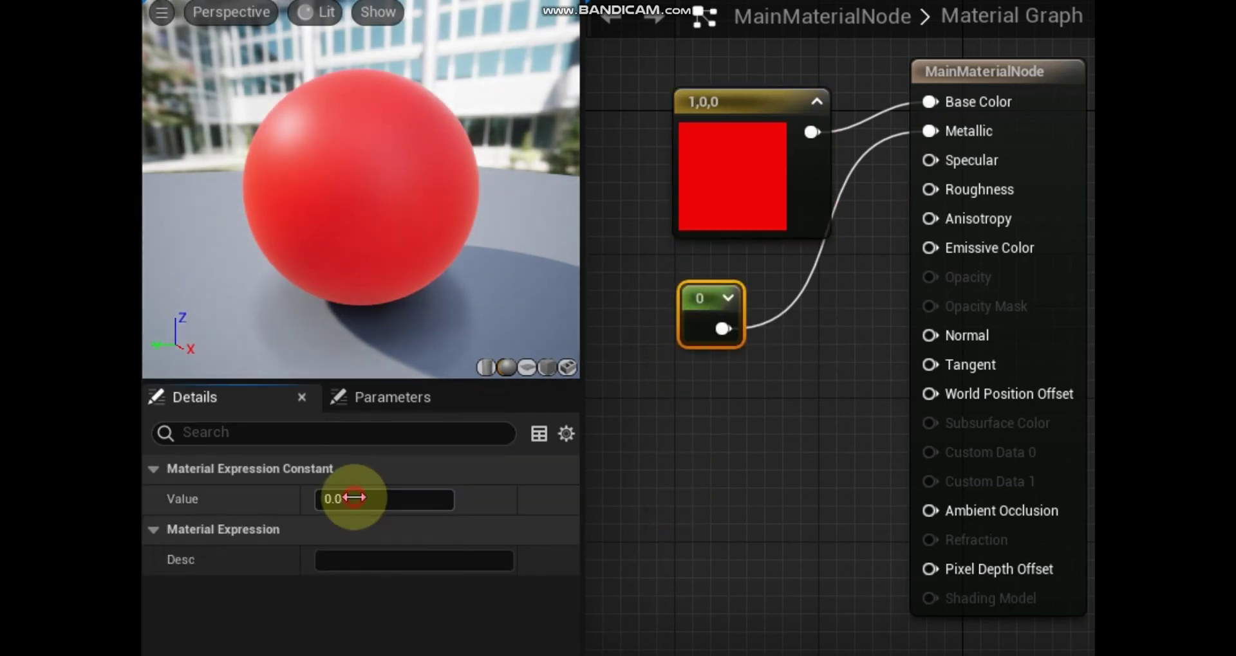
text(1)
click(652, 457)
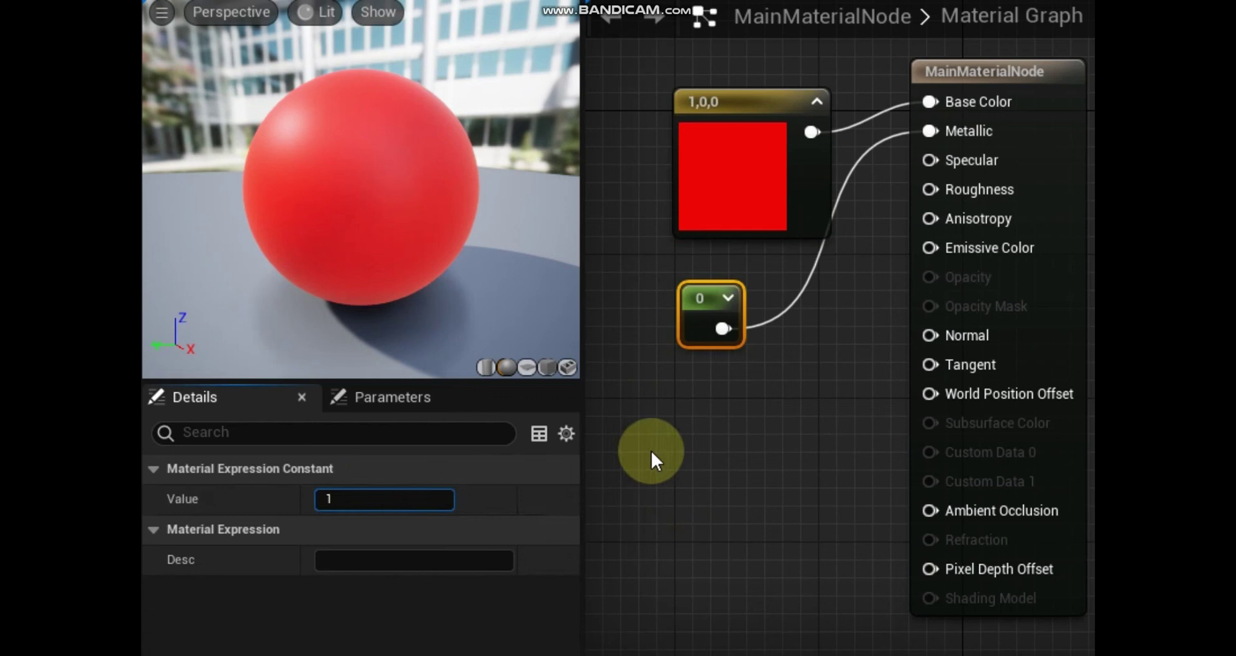
click(701, 370)
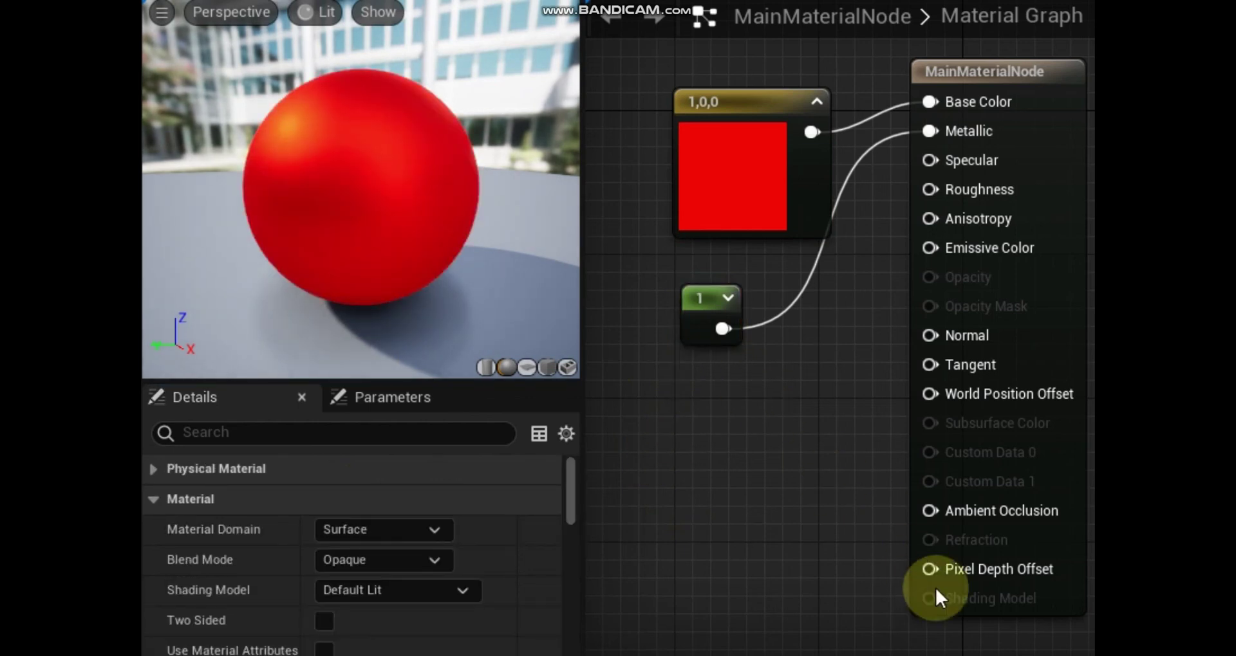
click(885, 603)
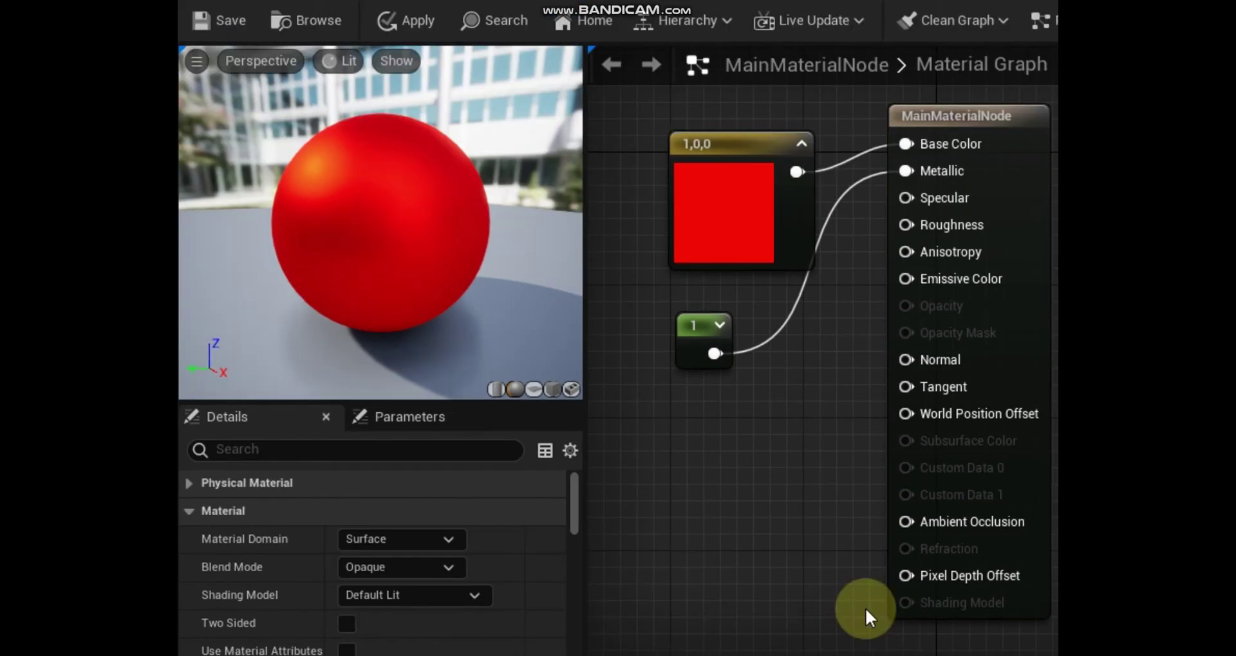
- Add a Constant of 0.5 wired to Roughness and place it just below the Metallic constant
click(677, 404)
drag(714, 445, 906, 224)
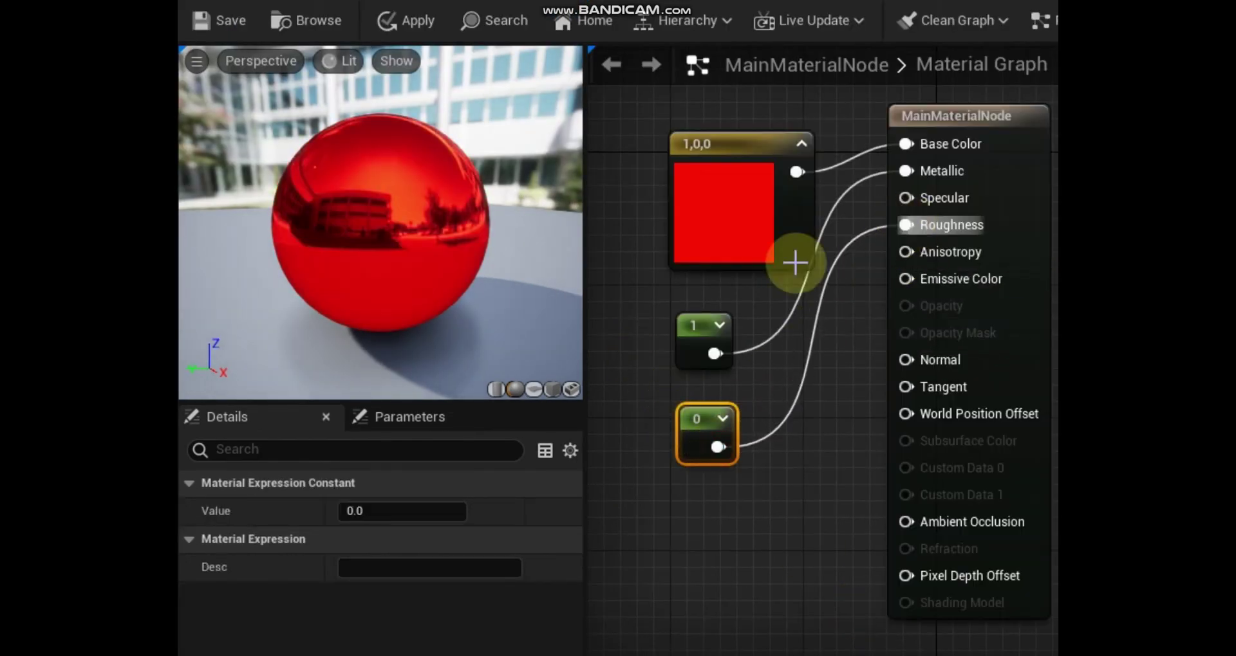
click(393, 513)
text(0.5)
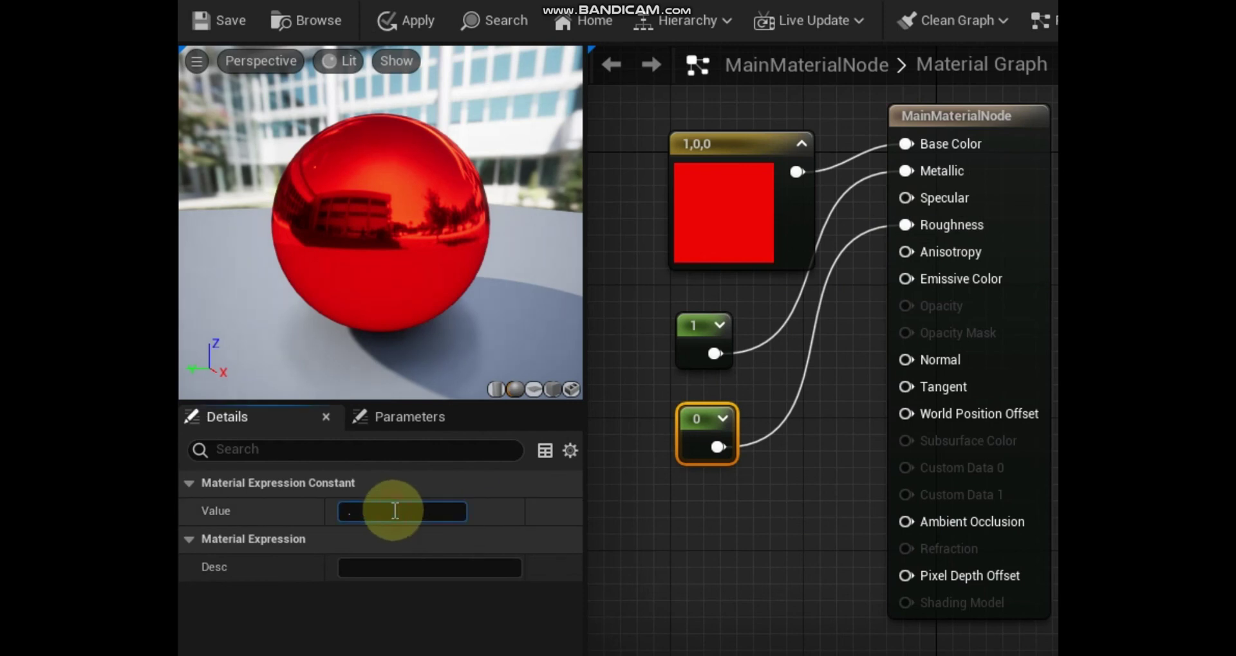
key(Return)
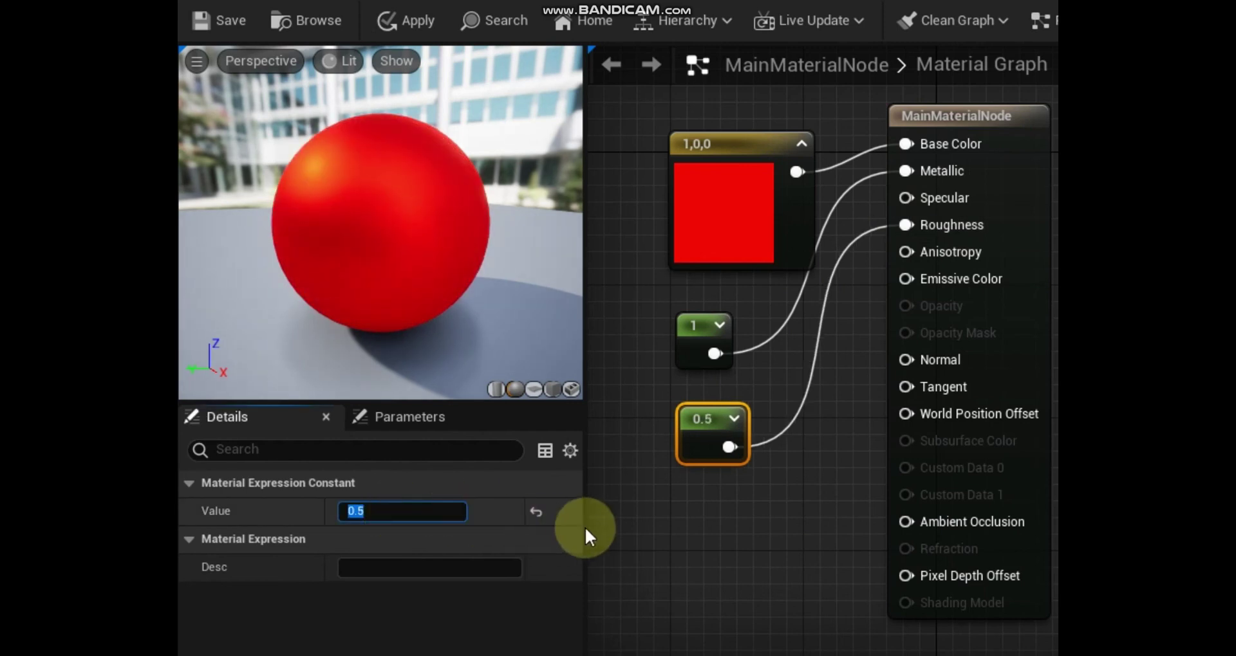
click(674, 496)
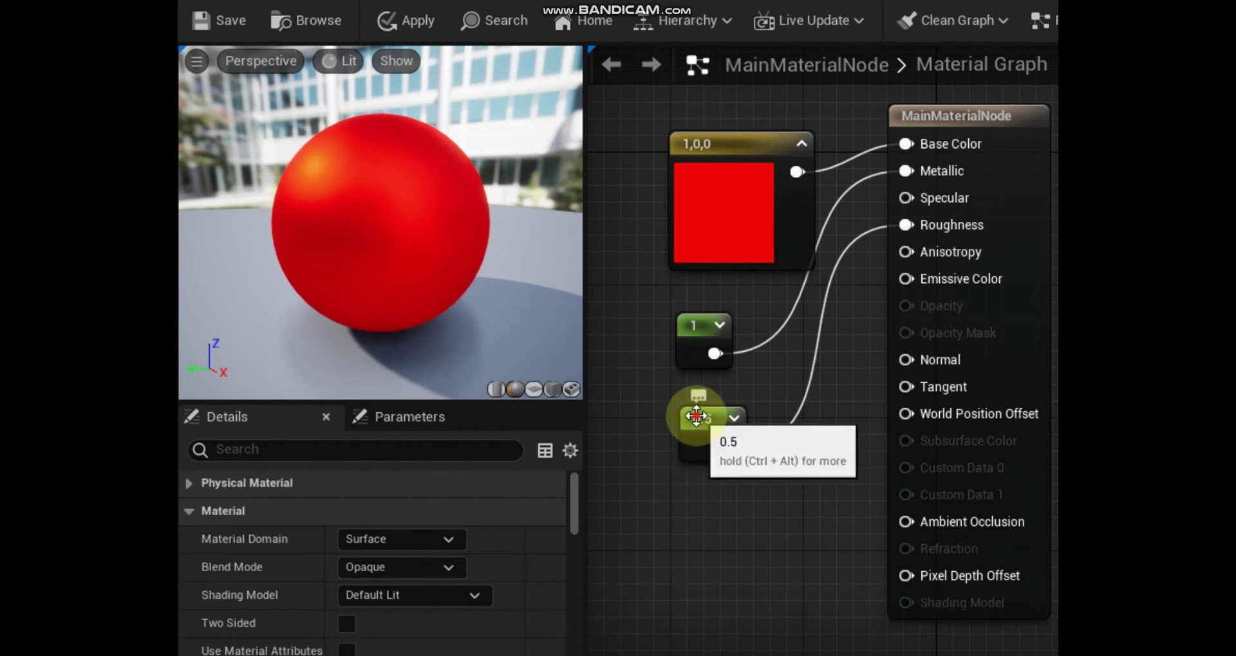
drag(702, 441, 695, 419)
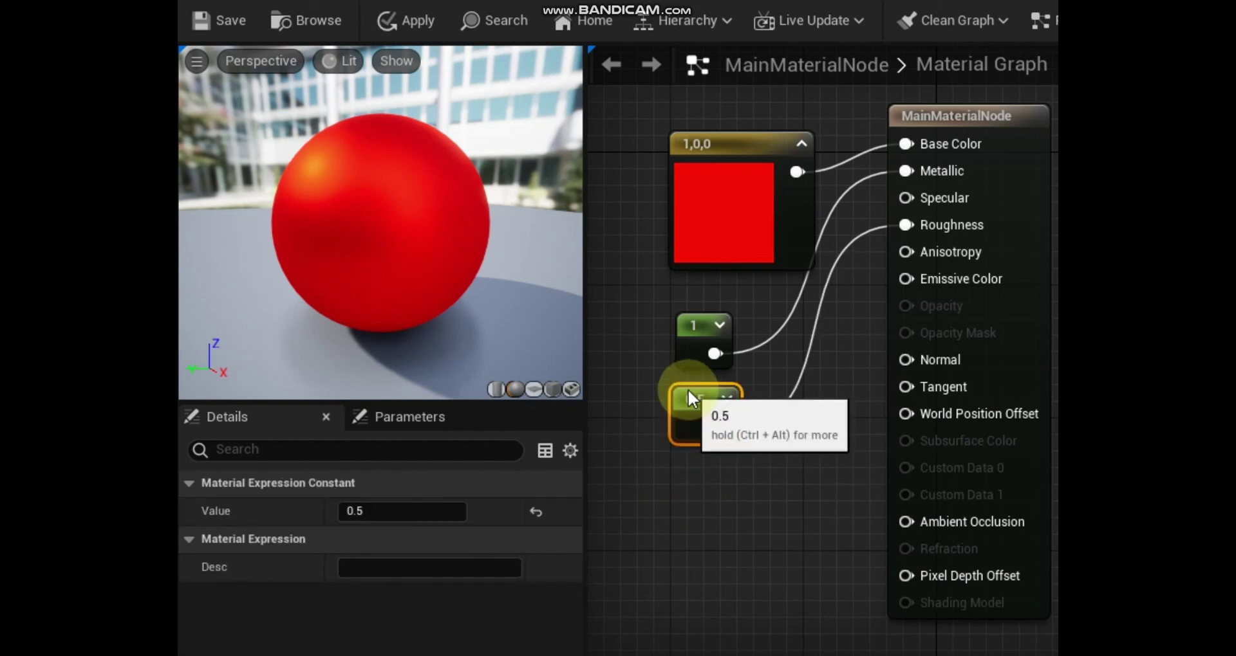
- Add another Constant below the Roughness one, wire it to Emissive Color and set its value to 0.5
click(683, 475)
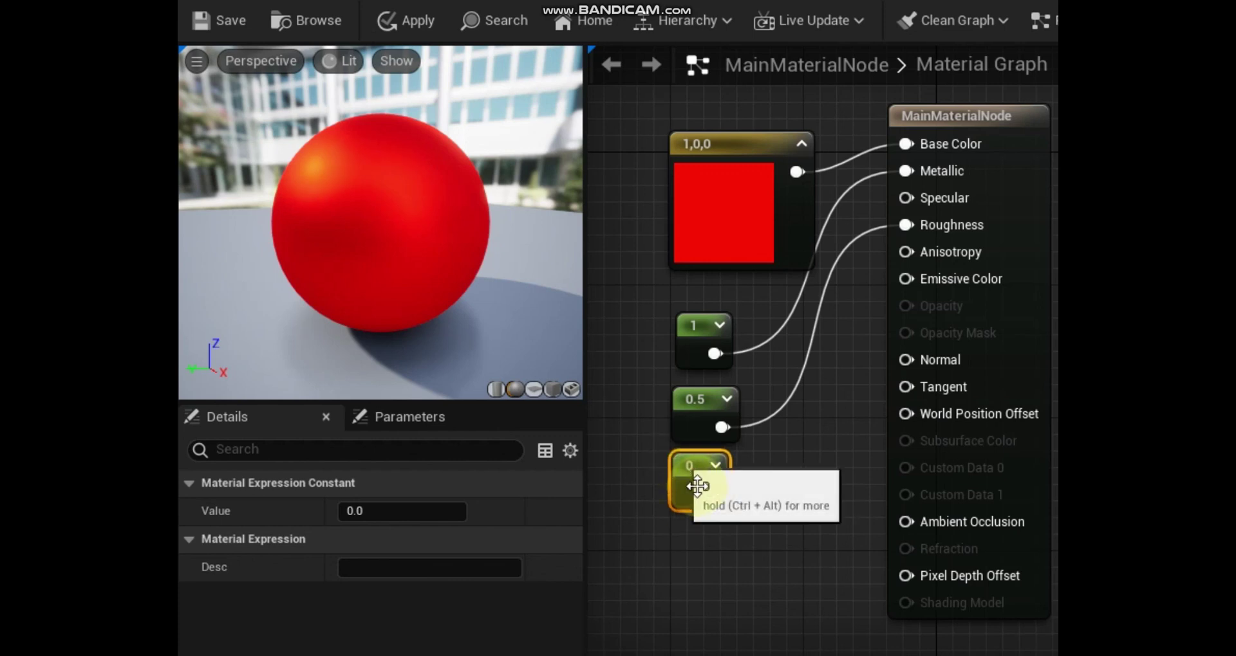
drag(711, 493, 921, 275)
click(390, 510)
text(0.5)
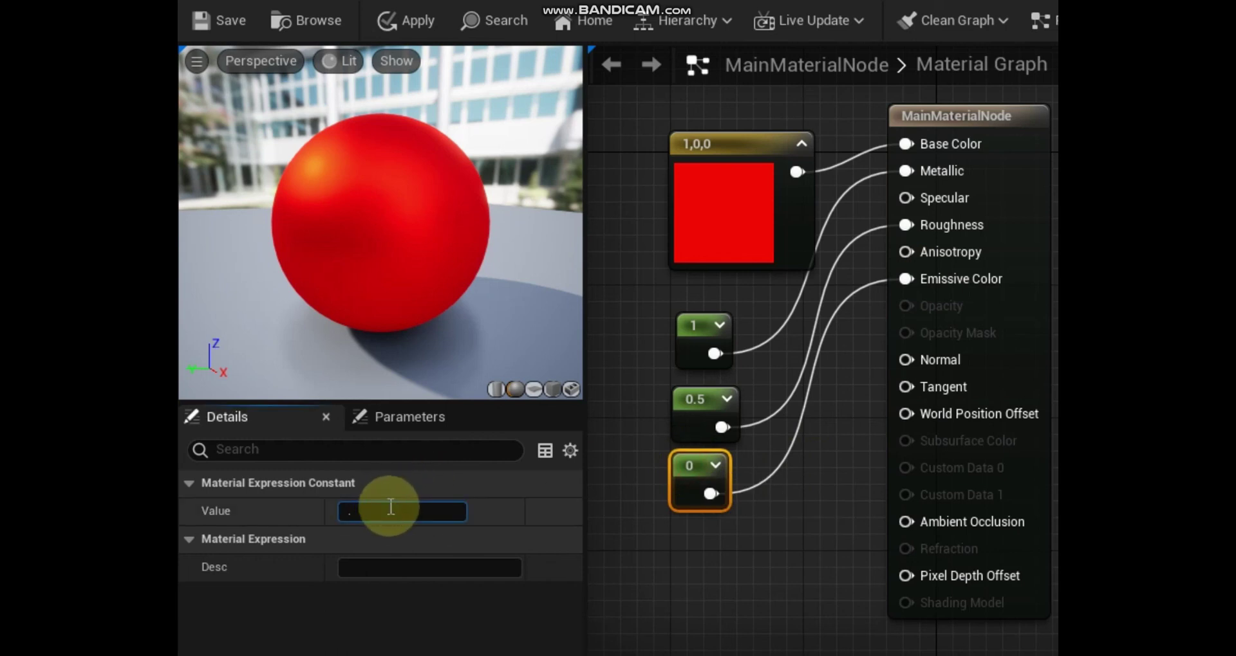
key(Return)
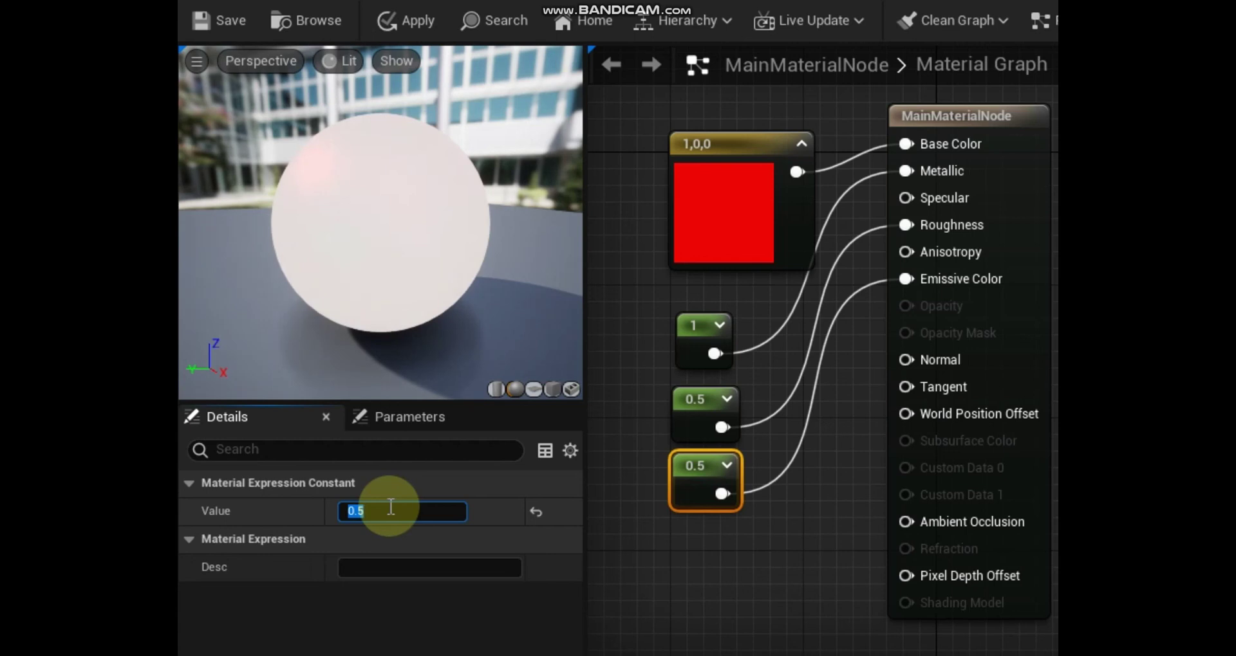
- Set the Emissive Color constant to 200, and apply and save the material
text(200)
key(Return)
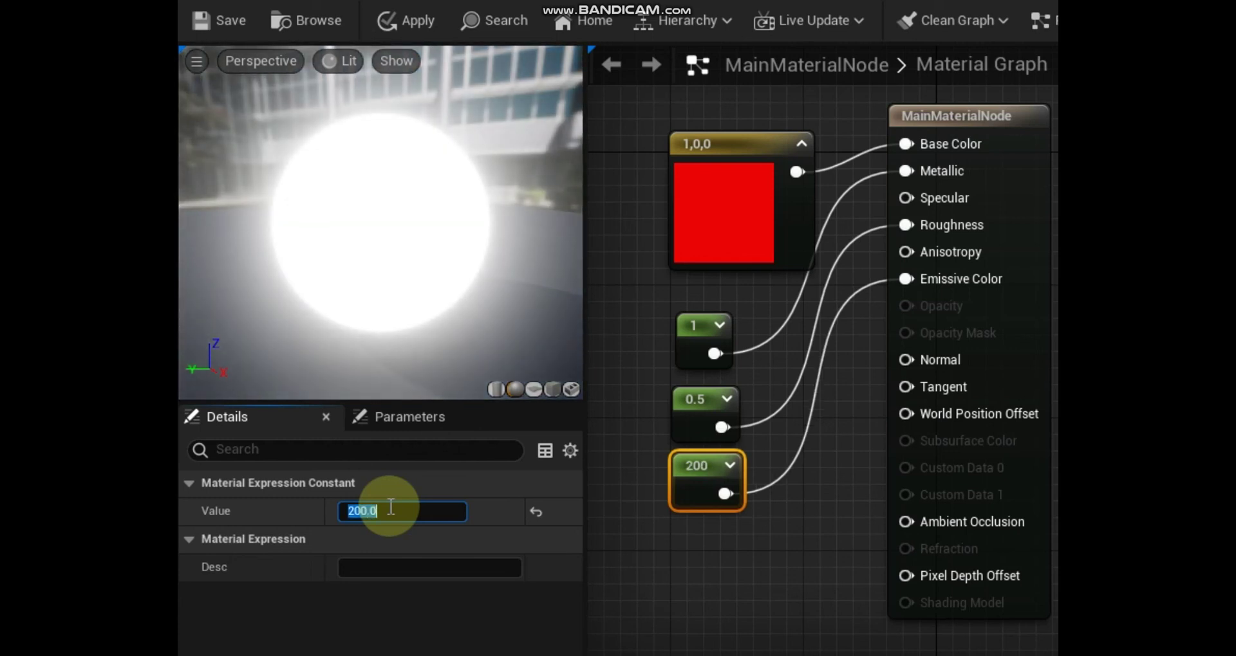
click(408, 22)
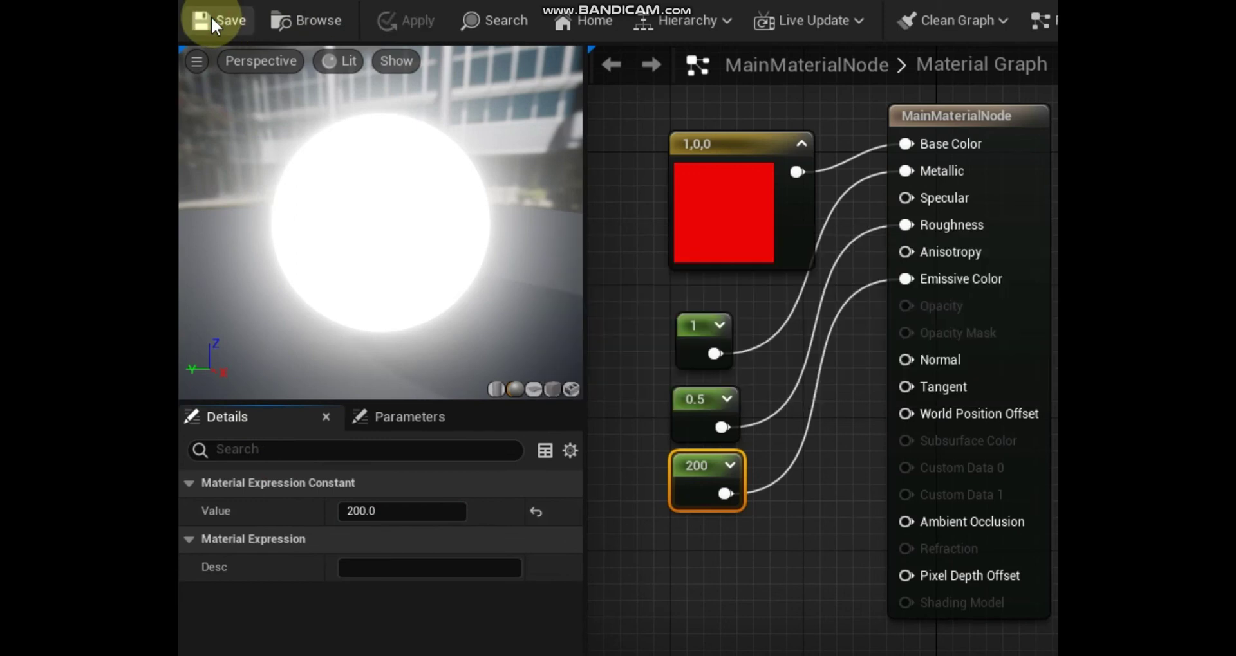
click(211, 24)
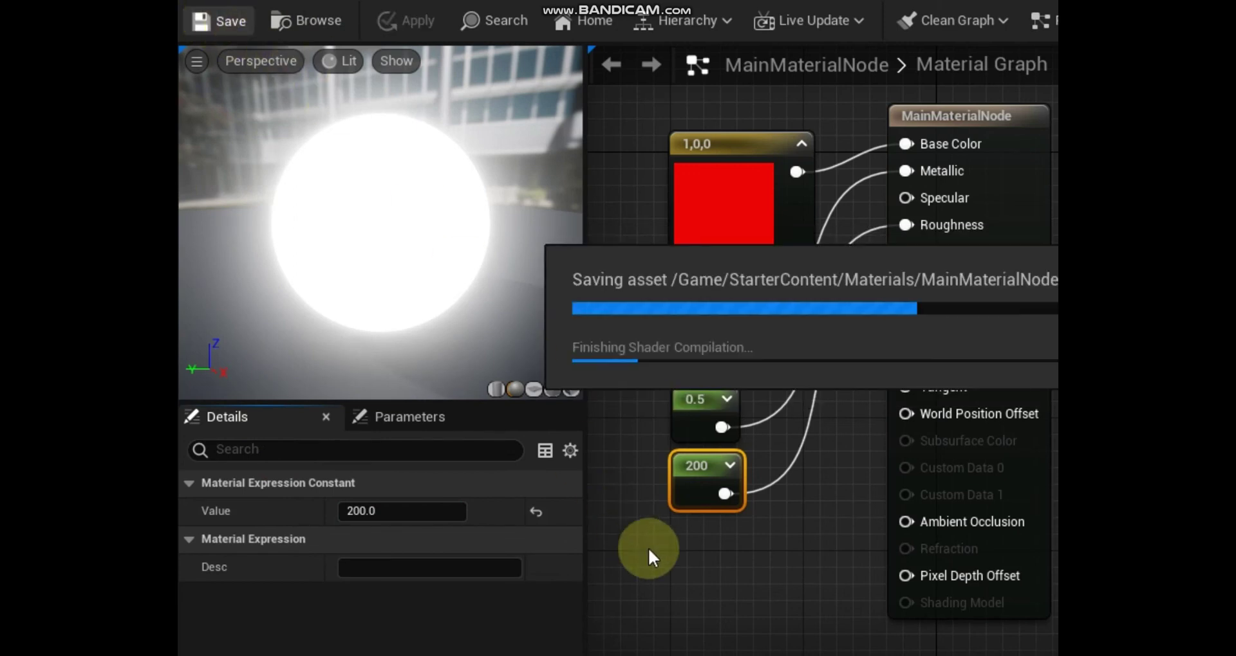